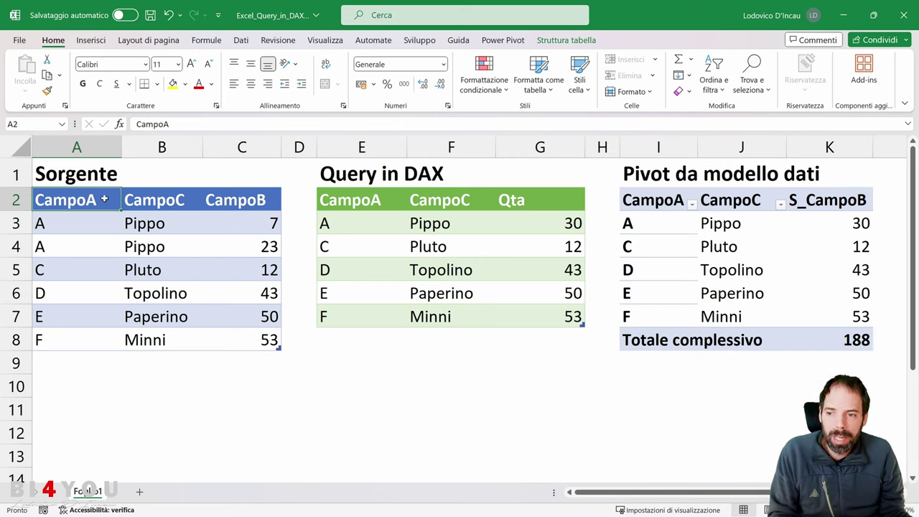
# Step: Review the Sorgente source table, the Query in DAX table and the pivot's CampoA/CampoC labels
pyautogui.moveTo(104, 199); pyautogui.dragTo(242, 332)
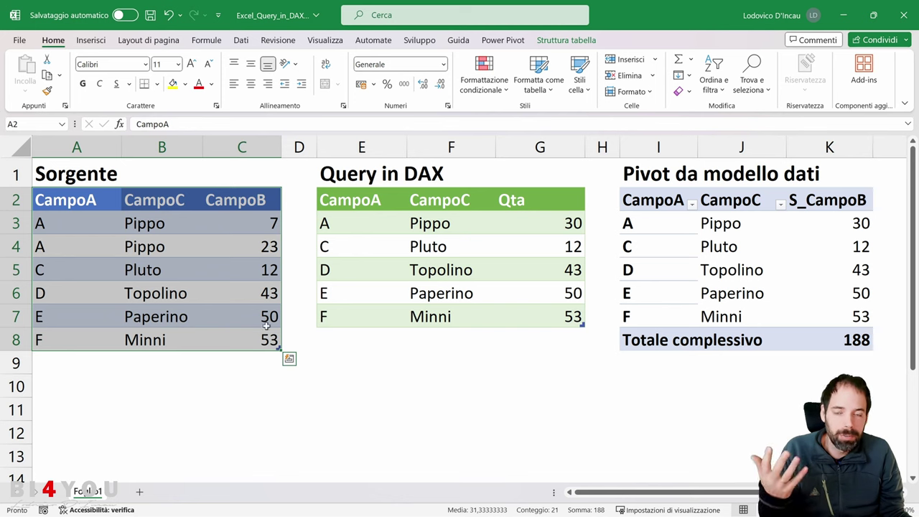
pyautogui.moveTo(365, 200); pyautogui.dragTo(529, 310)
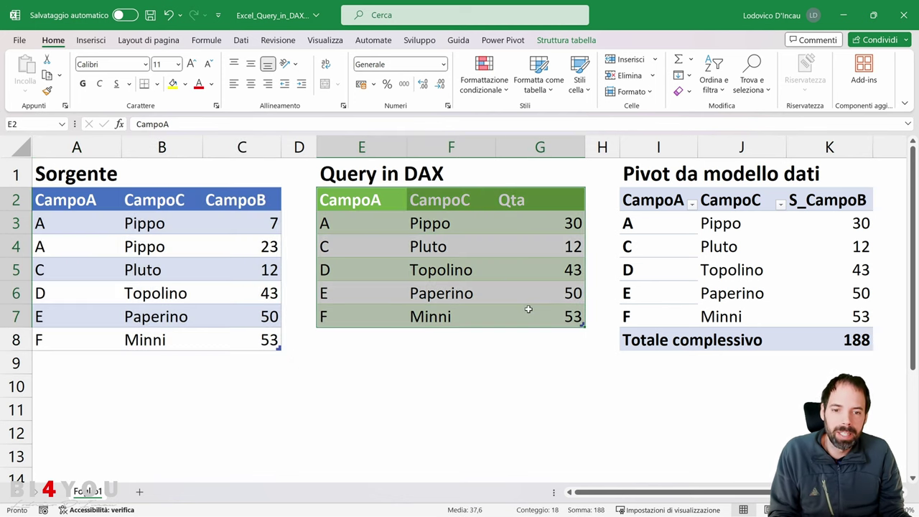
pyautogui.click(566, 41)
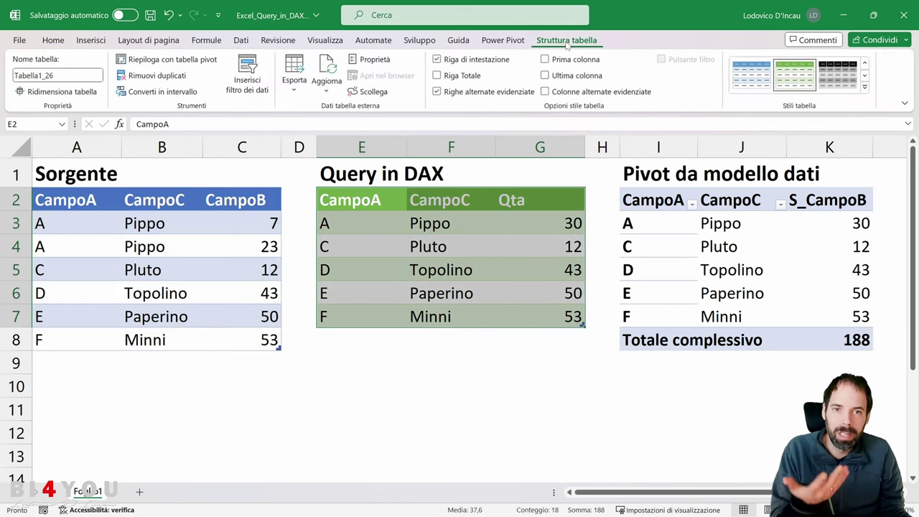
pyautogui.click(650, 213)
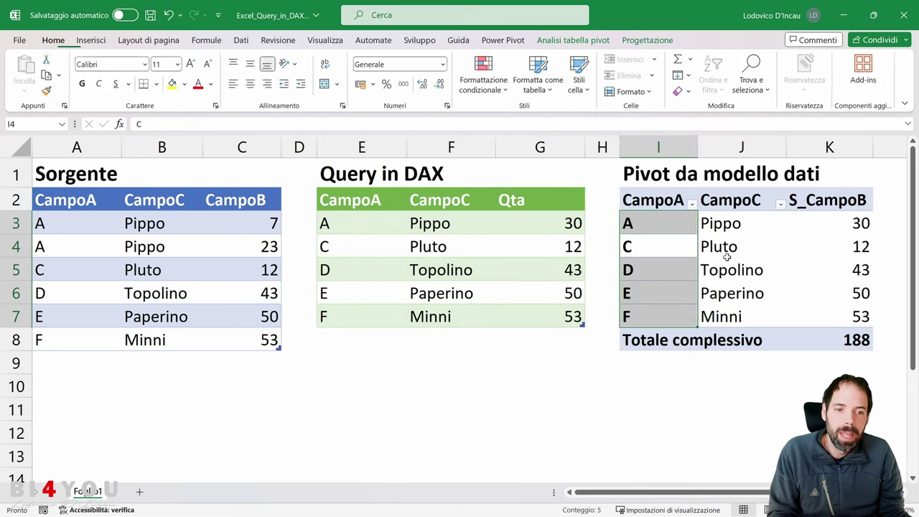
pyautogui.click(749, 213)
pyautogui.click(732, 219)
pyautogui.click(659, 204)
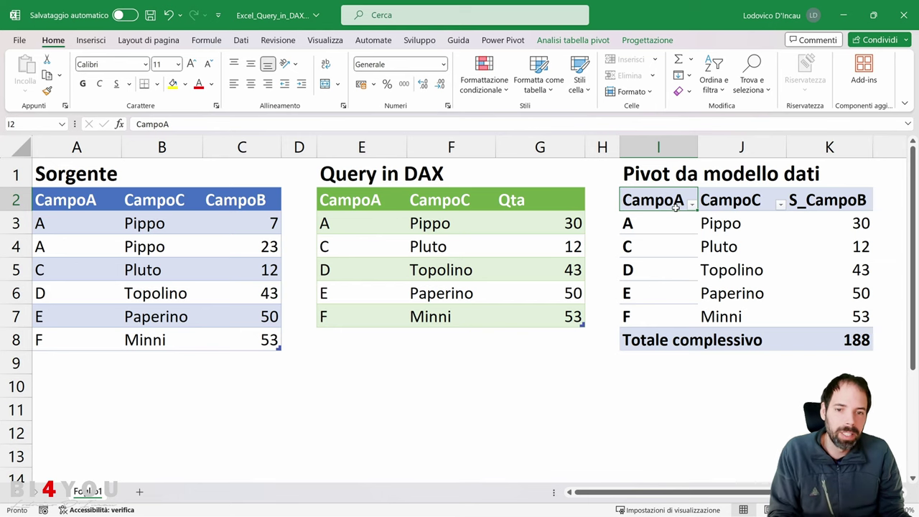
pyautogui.click(429, 219)
pyautogui.click(371, 201)
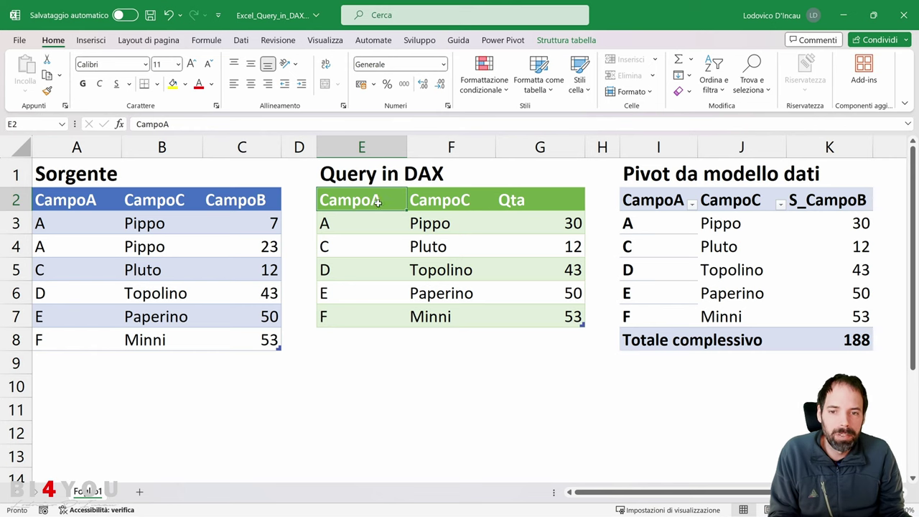
# Step: Copy the DAX query table to E9, move its Qta column to the front, and check the pivot
pyautogui.keyDown('shift'); pyautogui.click(549, 316); pyautogui.keyUp('shift')
pyautogui.hotkey('ctrl', 'c')
pyautogui.click(348, 369)
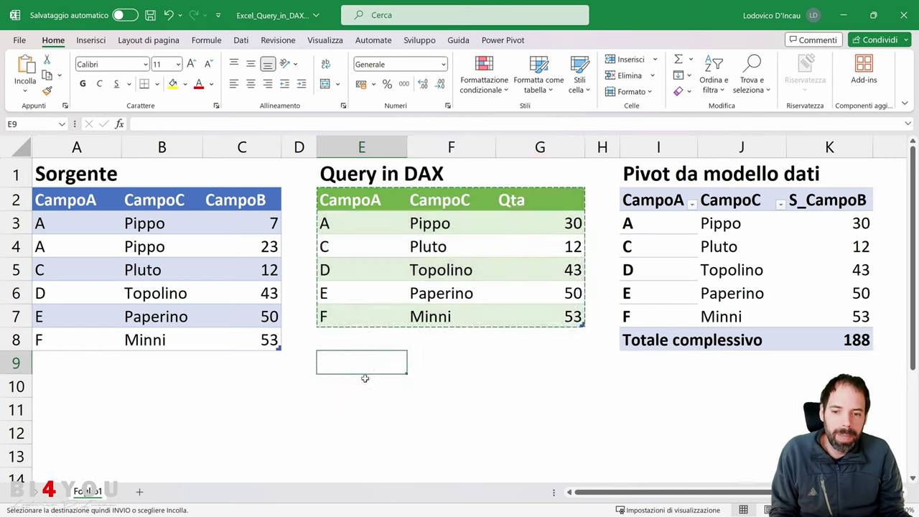
pyautogui.hotkey('ctrl', 'v')
pyautogui.click(537, 351)
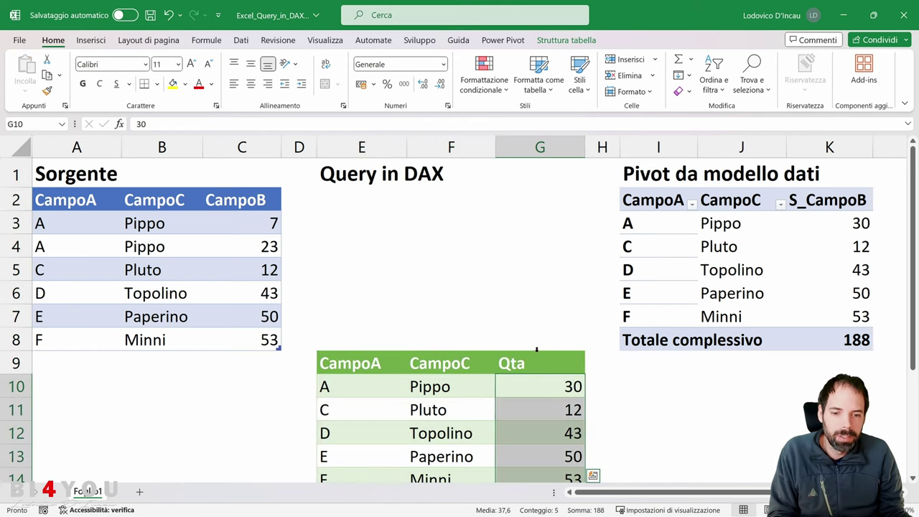
pyautogui.click(538, 350)
pyautogui.moveTo(542, 352); pyautogui.dragTo(358, 412)
pyautogui.moveTo(718, 316); pyautogui.dragTo(718, 223)
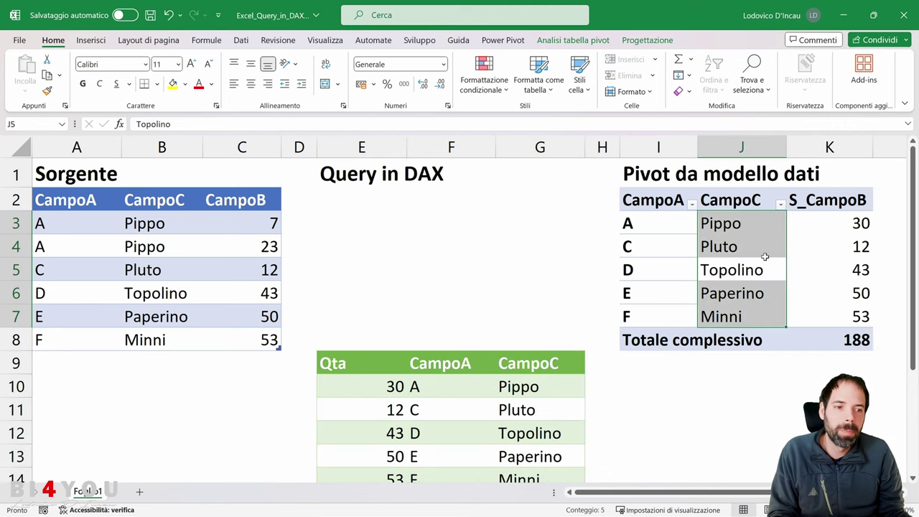
pyautogui.click(857, 238)
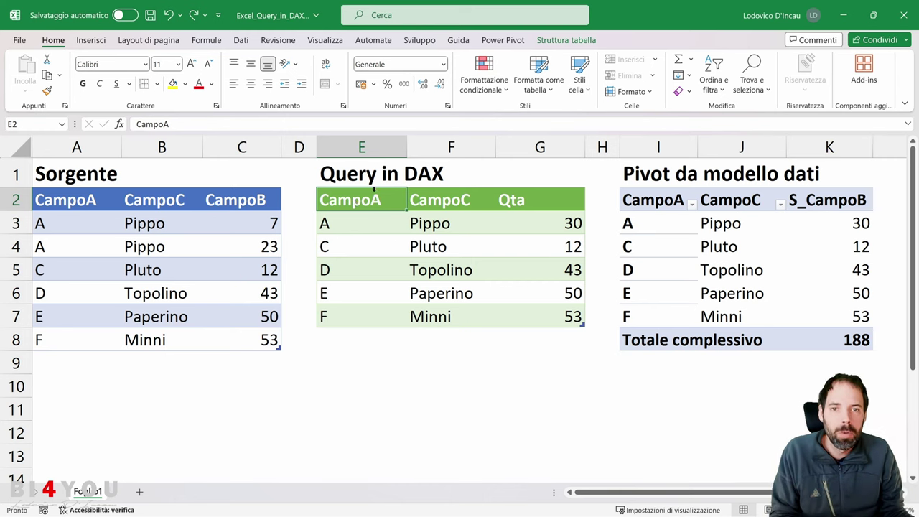
# Step: Insert a CampoC slicer on the DAX query table and shorten it to uncover the table
pyautogui.click(566, 40)
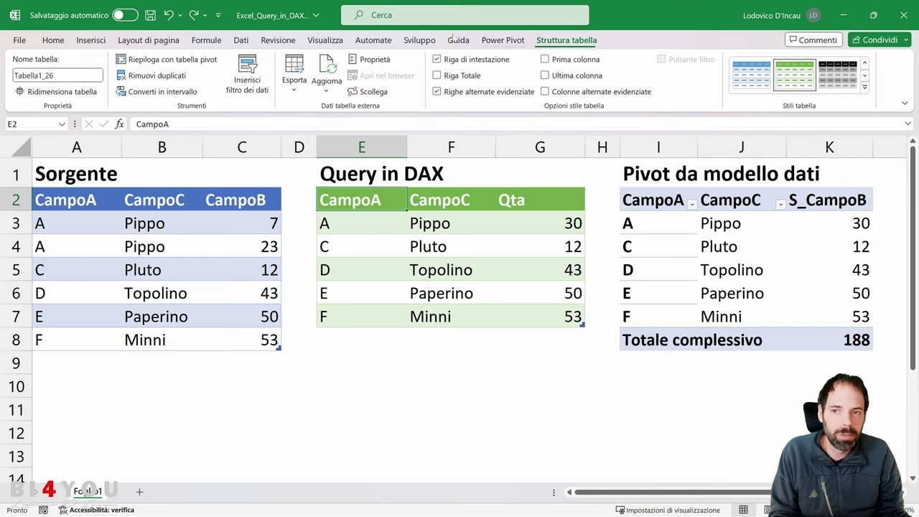
pyautogui.click(247, 72)
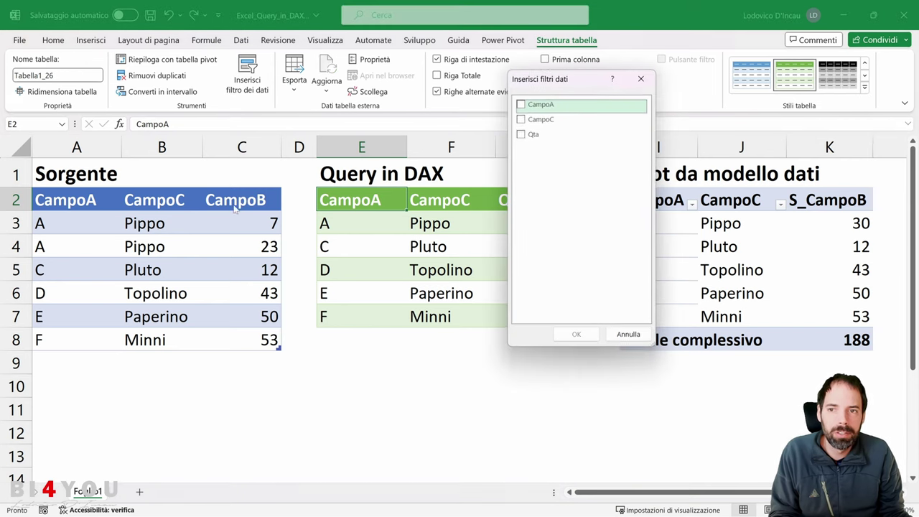
pyautogui.click(521, 119)
pyautogui.click(577, 335)
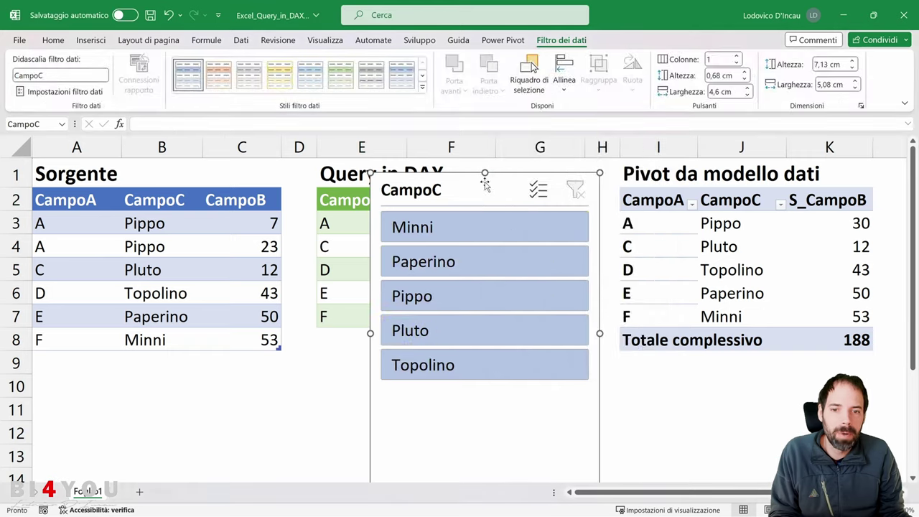
pyautogui.moveTo(485, 173); pyautogui.dragTo(422, 309)
# Step: Filter the tables to Minni, clear the CampoC filter, and delete the slicer
pyautogui.click(406, 356)
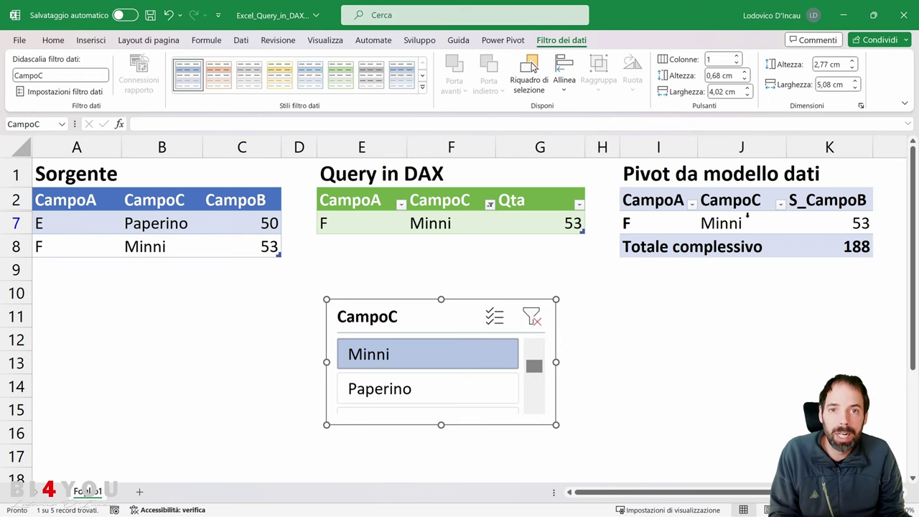
pyautogui.click(531, 316)
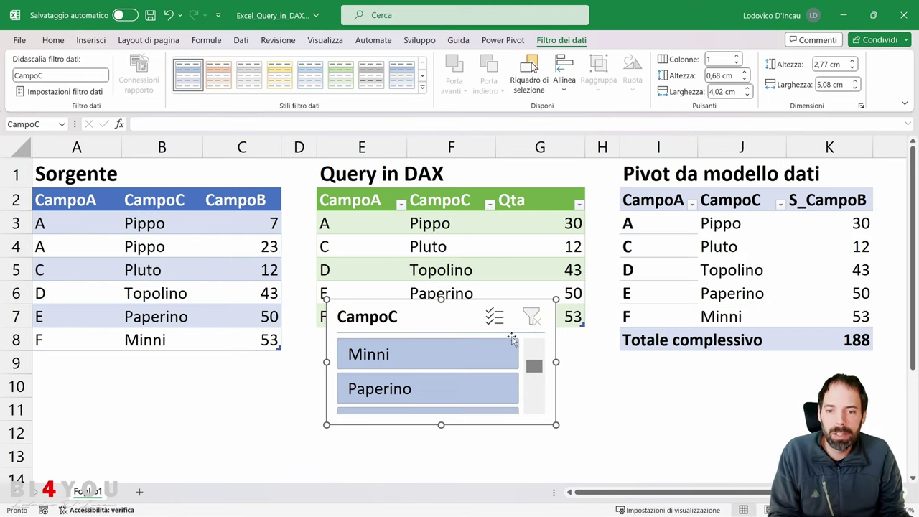
pyautogui.press('Delete')
pyautogui.click(410, 370)
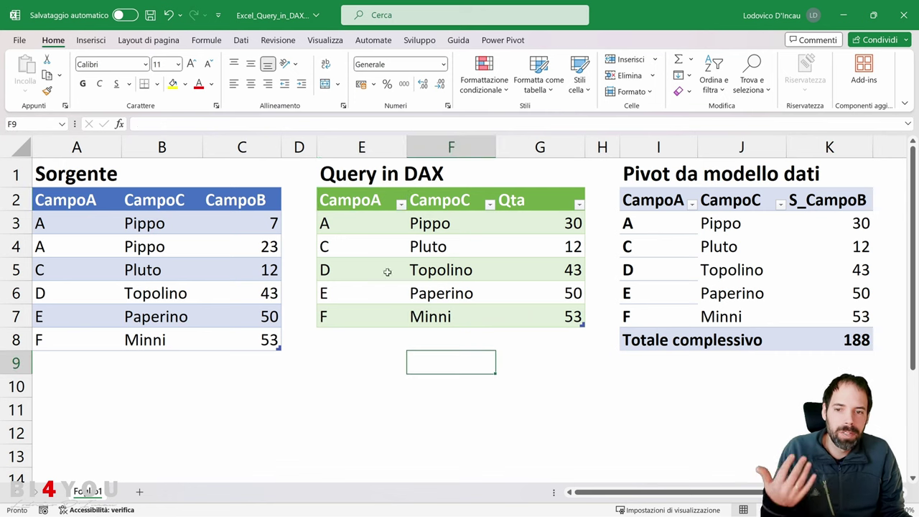
# Step: Inspect the DAX table's CampoA header and the Pippo and Topolino entries in both tables
pyautogui.click(359, 180)
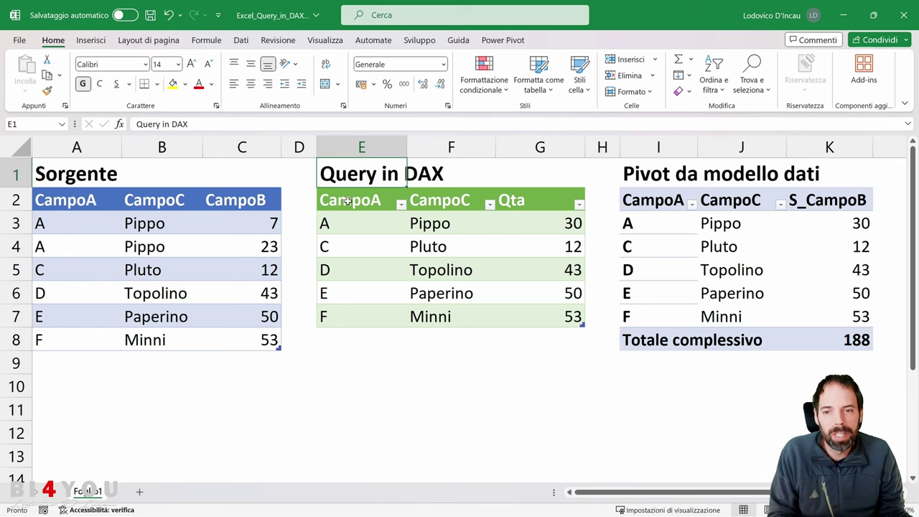
pyautogui.click(347, 201)
pyautogui.hotkey('shift', 'Right')
pyautogui.hotkey('shift', 'Right')
pyautogui.hotkey('shift', 'Left')
pyautogui.hotkey('shift', 'Left')
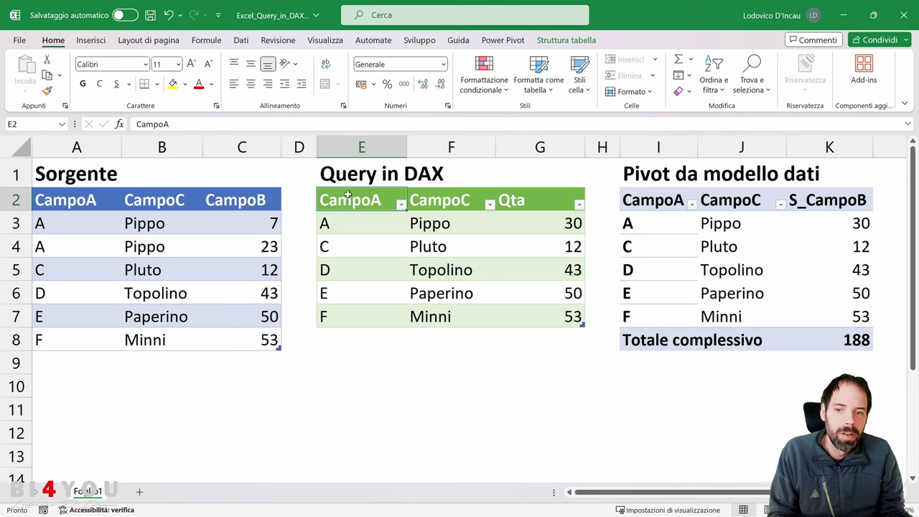
pyautogui.click(413, 223)
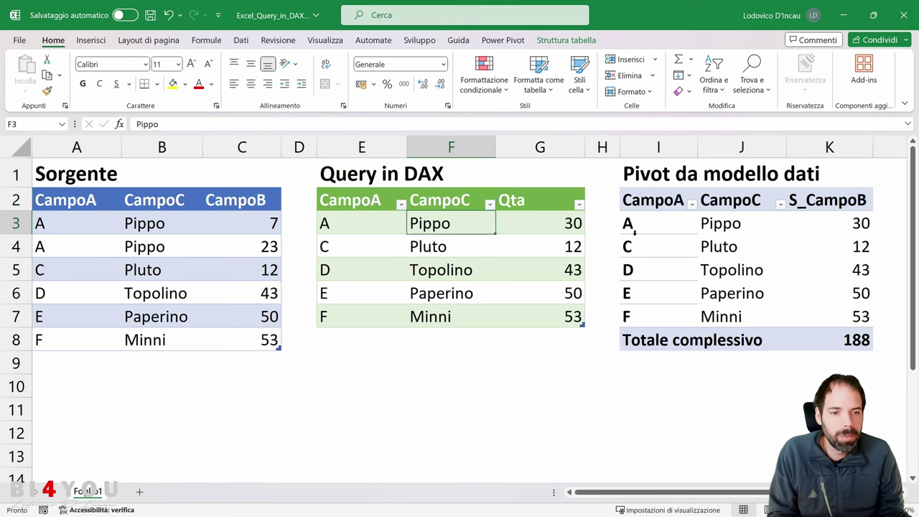
pyautogui.click(454, 272)
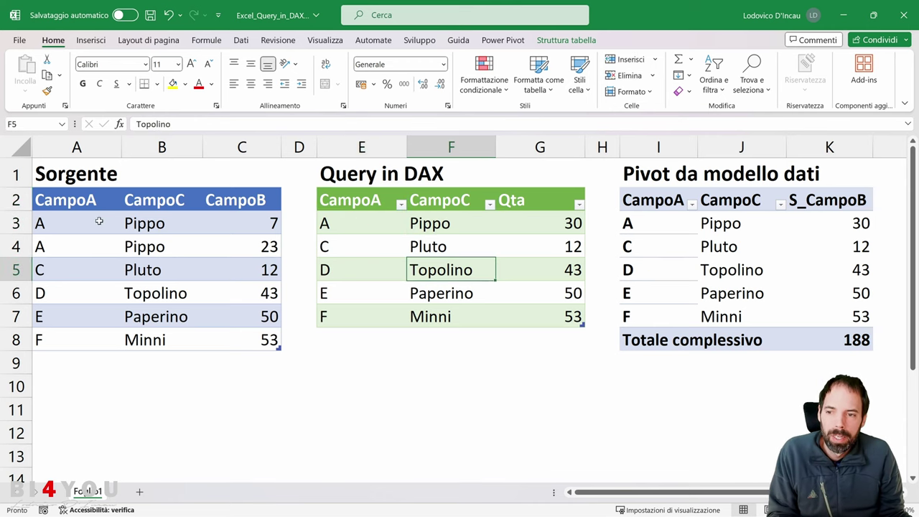
pyautogui.click(107, 224)
pyautogui.click(161, 219)
pyautogui.click(253, 229)
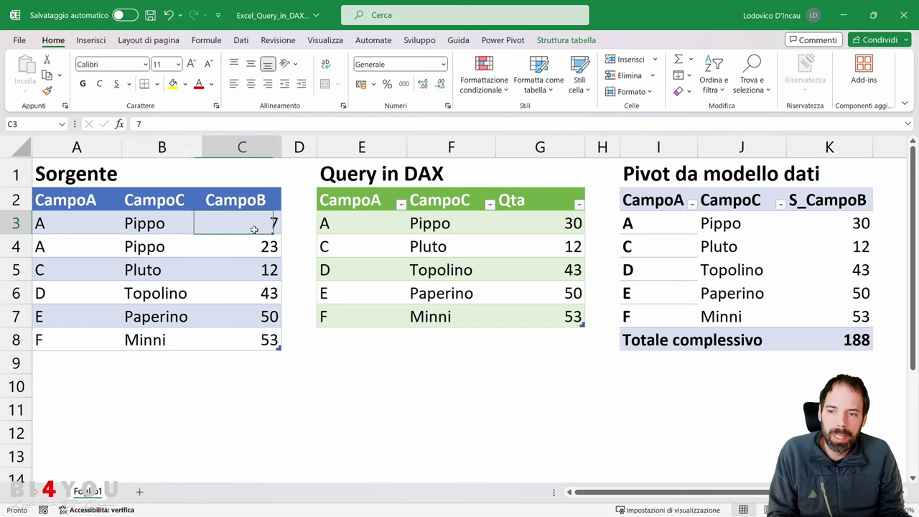
# Step: Replace Pippo in B4 with GG and refresh all data with Aggiorna tutti
pyautogui.click(150, 240)
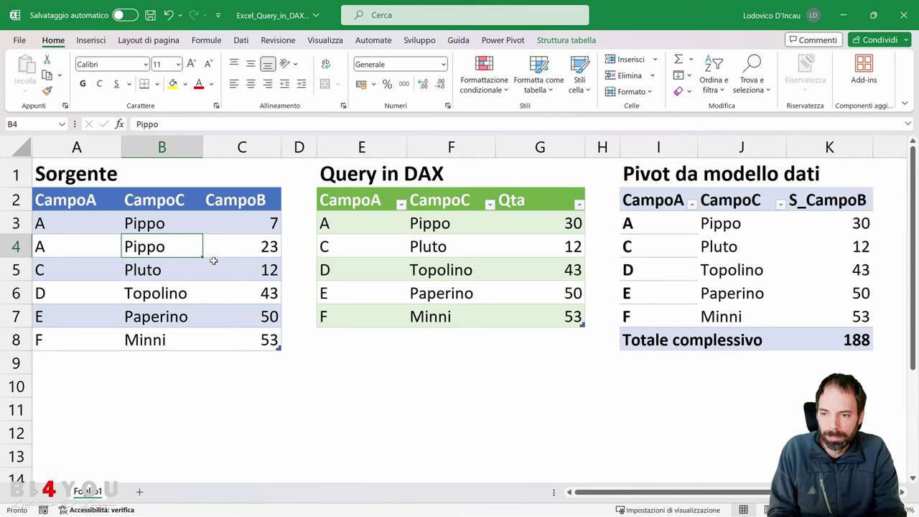
pyautogui.write('GG')
pyautogui.press('Return')
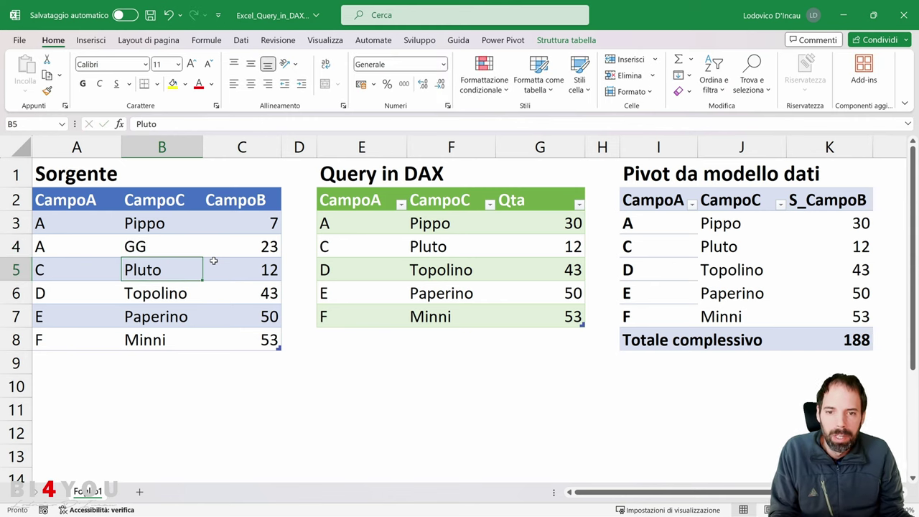
pyautogui.click(241, 40)
pyautogui.click(116, 72)
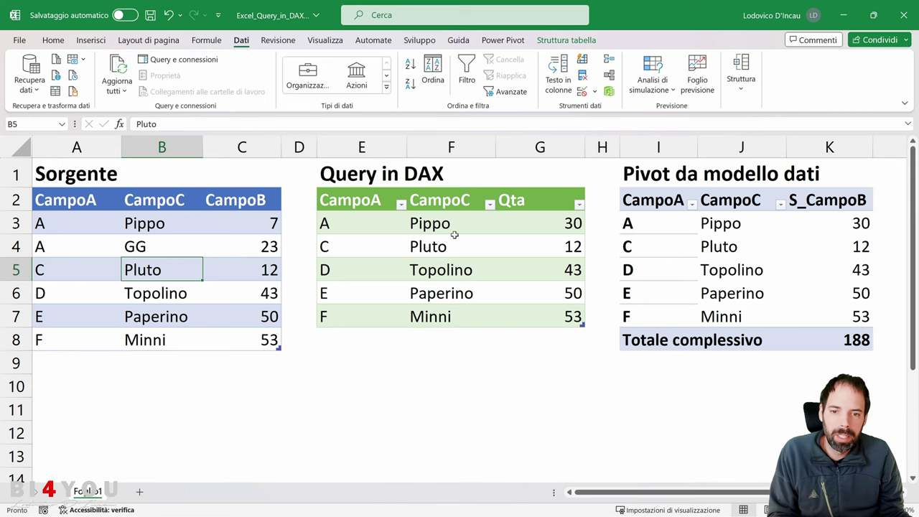
# Step: Check the new GG row and Qta totals in the refreshed DAX table and pivot
pyautogui.click(384, 245)
pyautogui.click(426, 247)
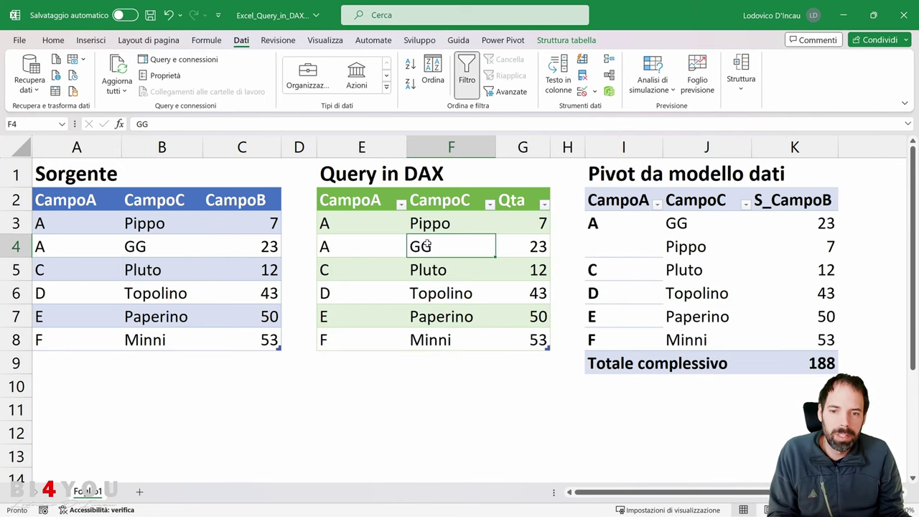
pyautogui.moveTo(519, 224); pyautogui.dragTo(519, 335)
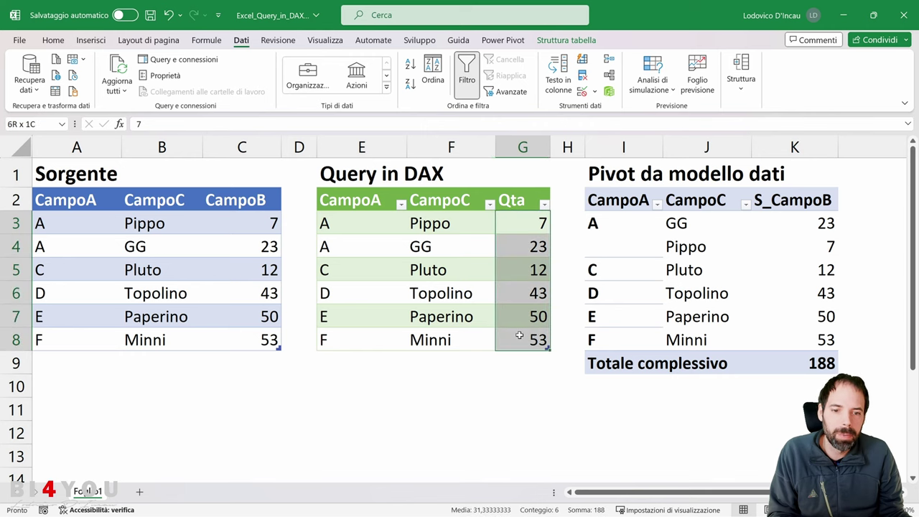
pyautogui.click(691, 248)
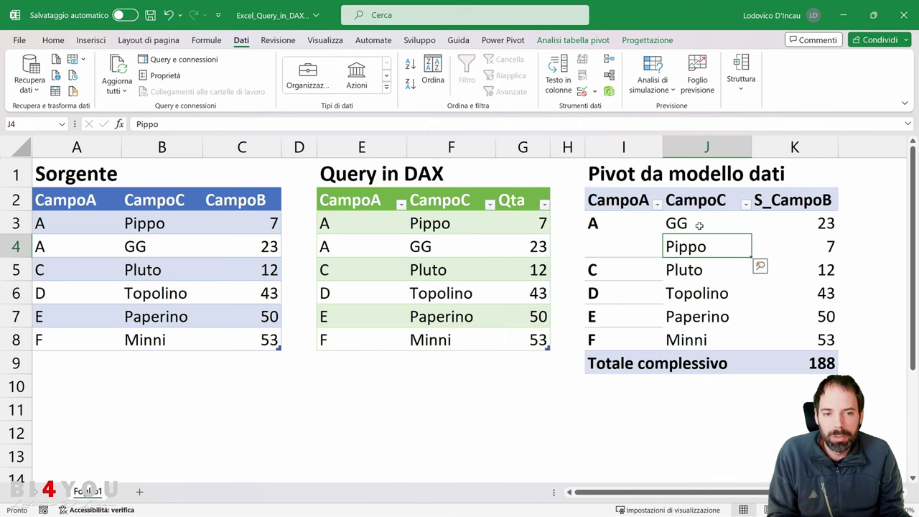
# Step: Show the pivot field list and add a count of CampoC per CampoA
pyautogui.rightClick(699, 225)
pyautogui.click(714, 504)
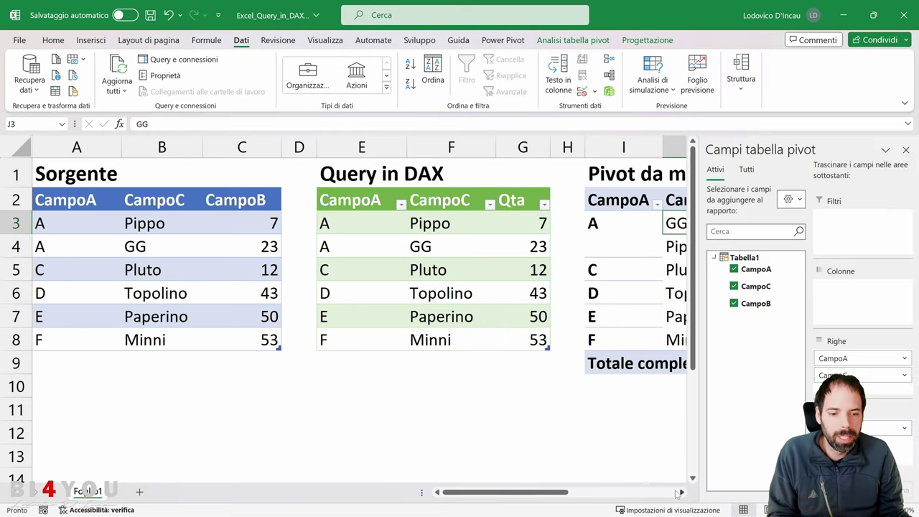
pyautogui.moveTo(506, 493); pyautogui.dragTo(576, 493)
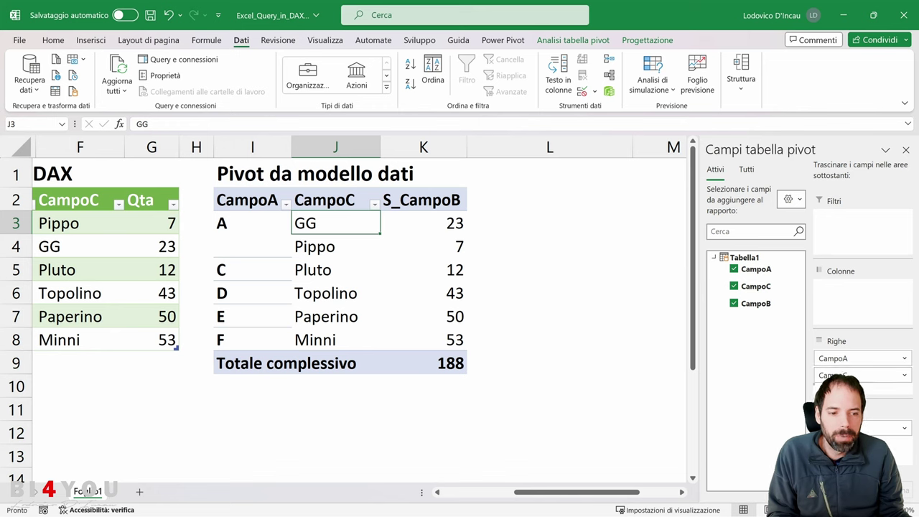
pyautogui.moveTo(833, 375); pyautogui.dragTo(833, 445)
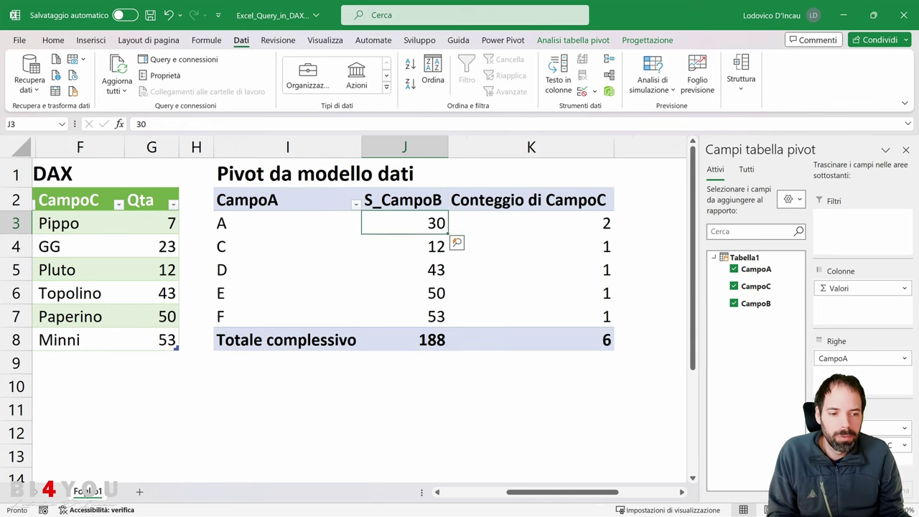
# Step: Try summarizing CampoC by Max, cancel after the warning, and remove CampoC from the pivot
pyautogui.click(902, 446)
pyautogui.click(832, 427)
pyautogui.click(478, 225)
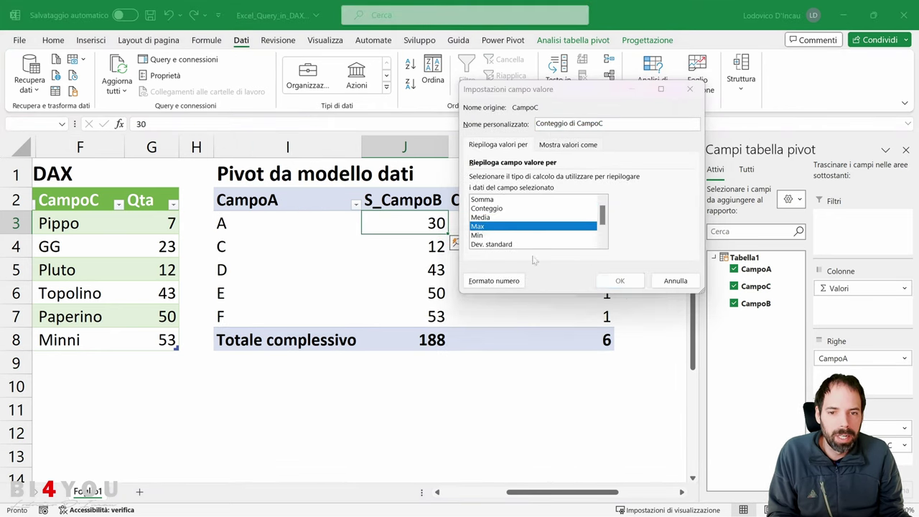
pyautogui.click(460, 299)
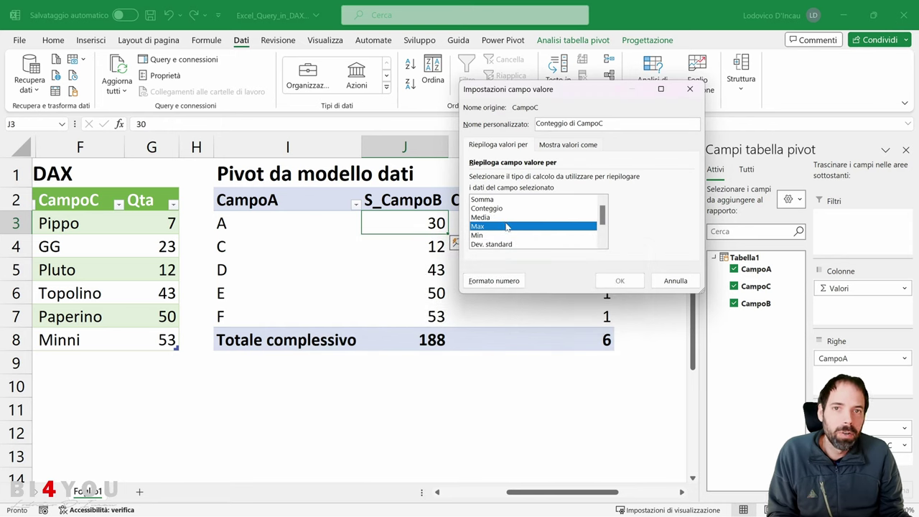
pyautogui.click(676, 281)
pyautogui.click(734, 285)
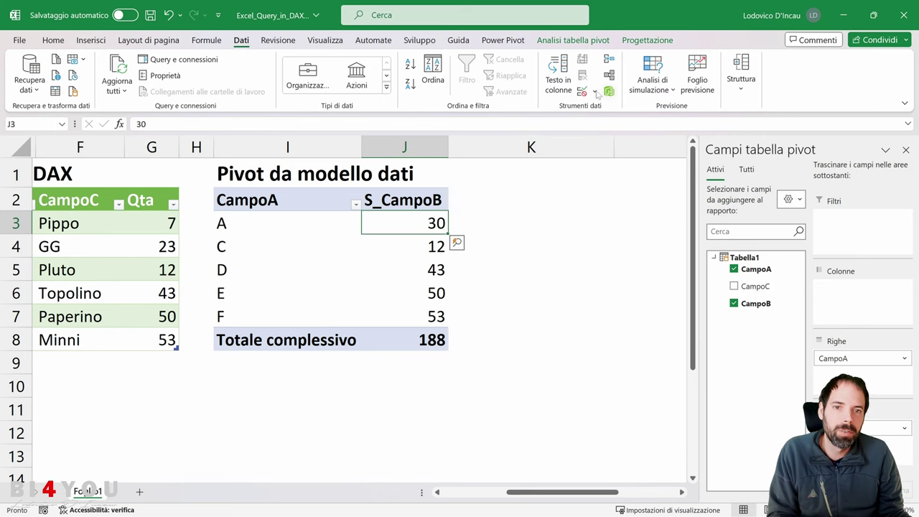
pyautogui.click(502, 40)
# Step: In the Power Pivot calculation area, enter the measure C:=Max(Tabella1[CampoC])
pyautogui.click(33, 70)
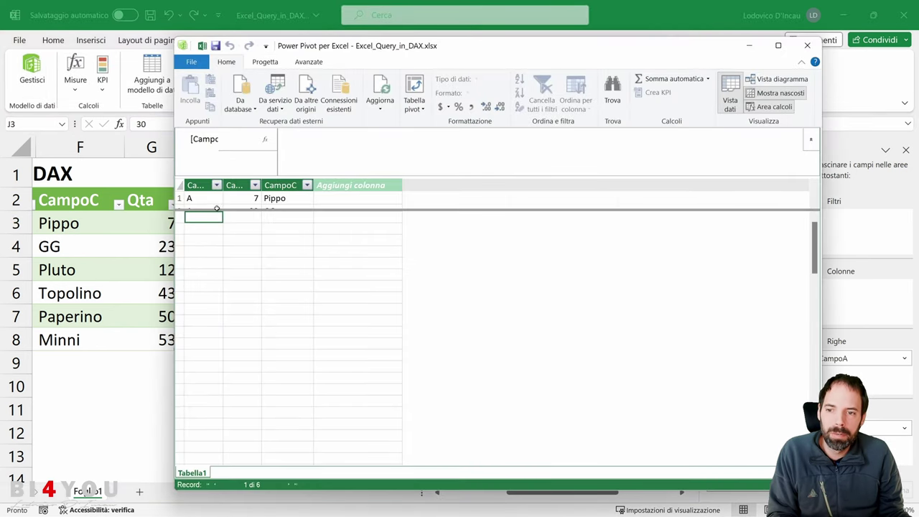
pyautogui.moveTo(218, 212); pyautogui.dragTo(218, 252)
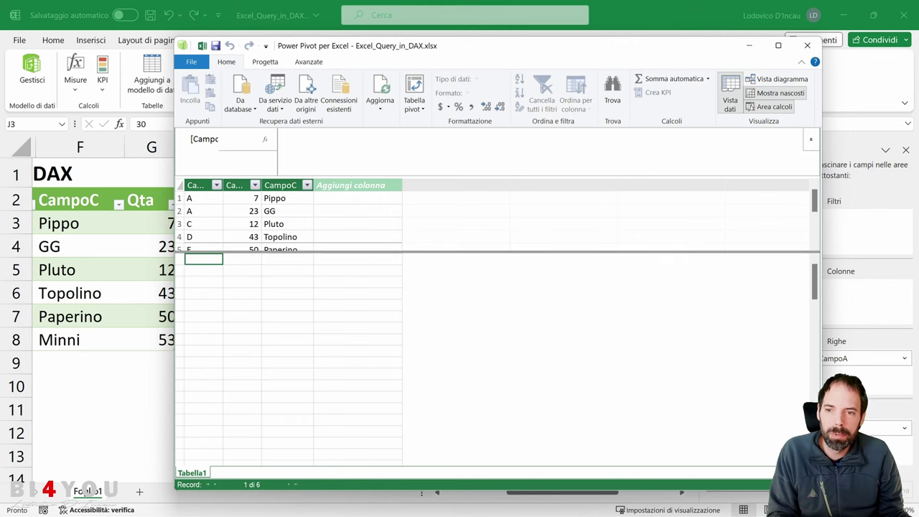
pyautogui.click(279, 137)
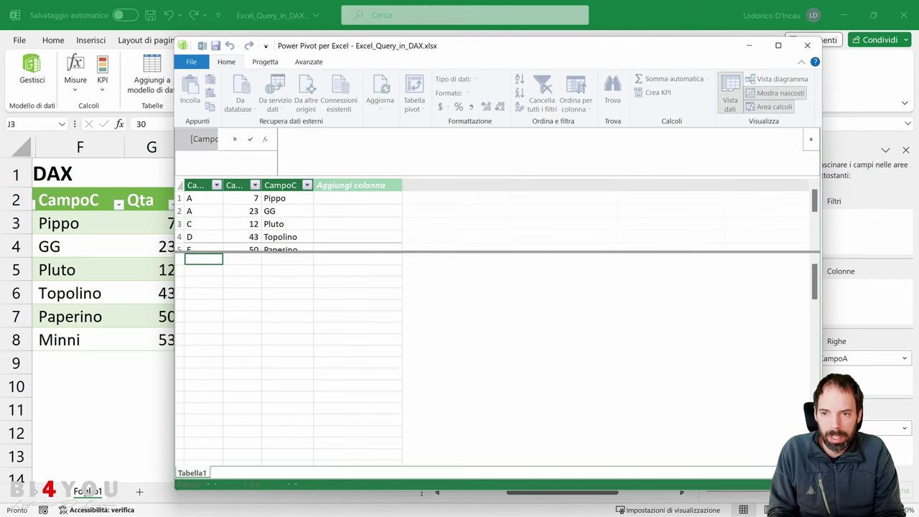
pyautogui.write('C:=Max')
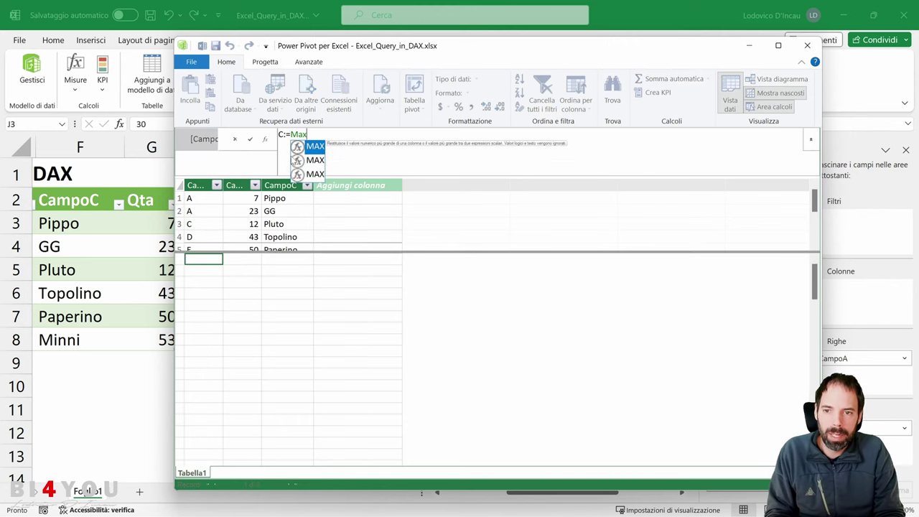
pyautogui.write('(camp')
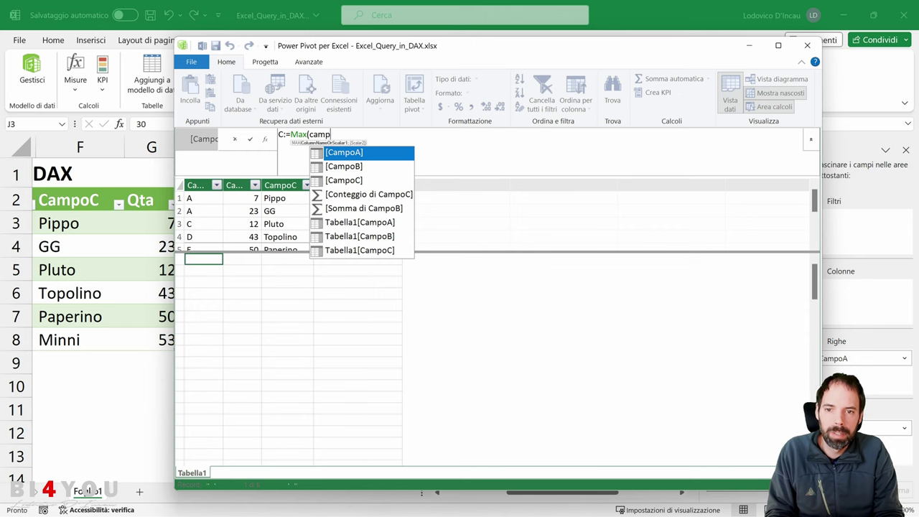
pyautogui.press('Down')
pyautogui.press('Down')
pyautogui.press('Down')
pyautogui.press('Down')
pyautogui.press('Down')
pyautogui.press('Down')
pyautogui.write('p')
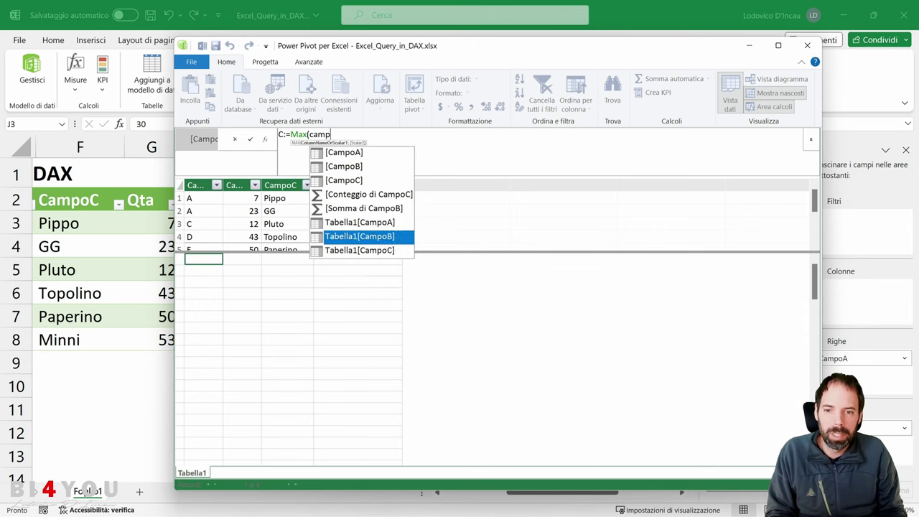
pyautogui.press('Down')
pyautogui.press('Tab')
pyautogui.write(')')
pyautogui.press('Return')
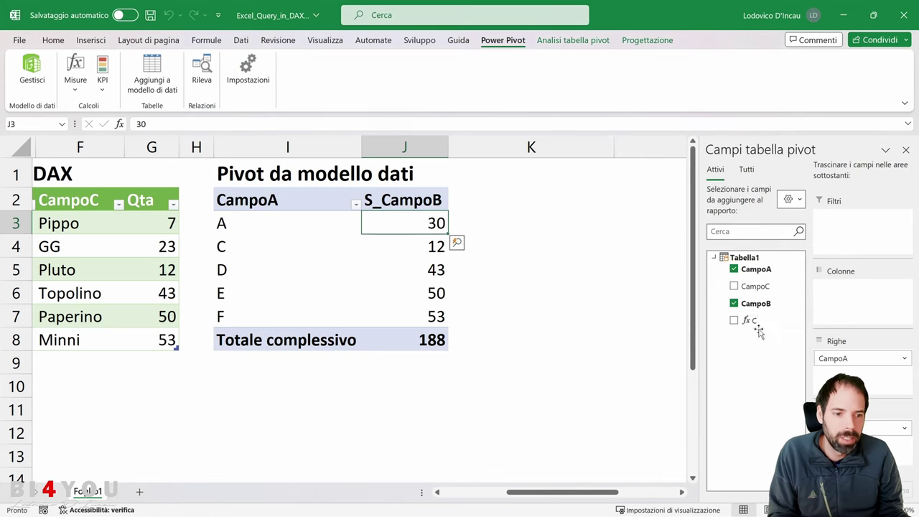
# Step: Add measure C to the pivot, move it before S_CampoB, and close the field list
pyautogui.click(734, 320)
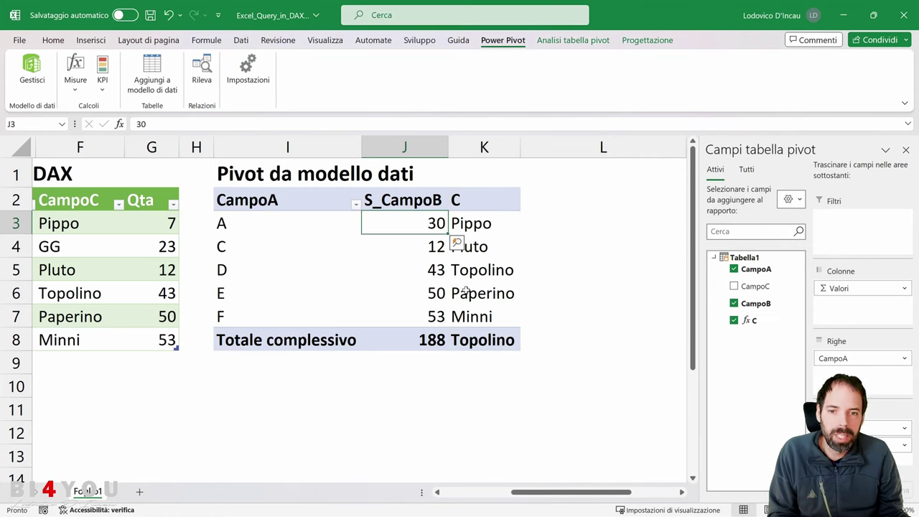
pyautogui.click(467, 291)
pyautogui.click(431, 265)
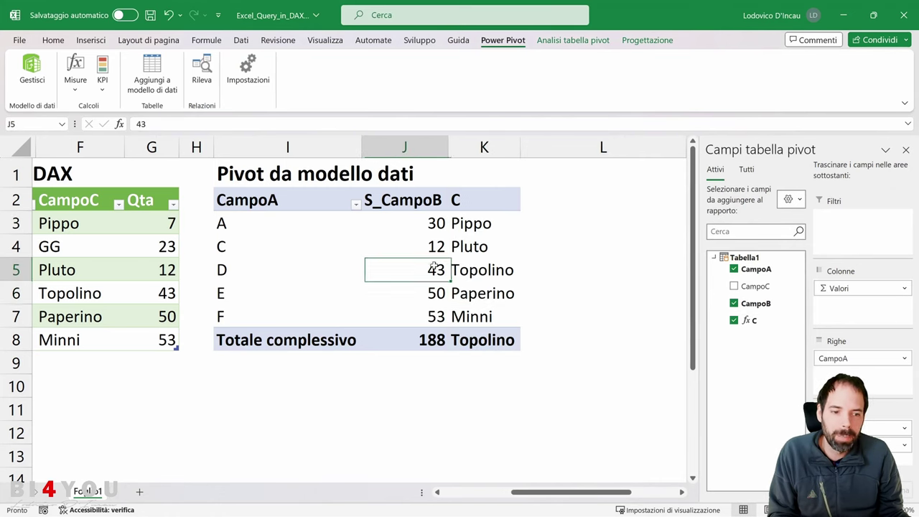
pyautogui.moveTo(862, 444); pyautogui.dragTo(861, 427)
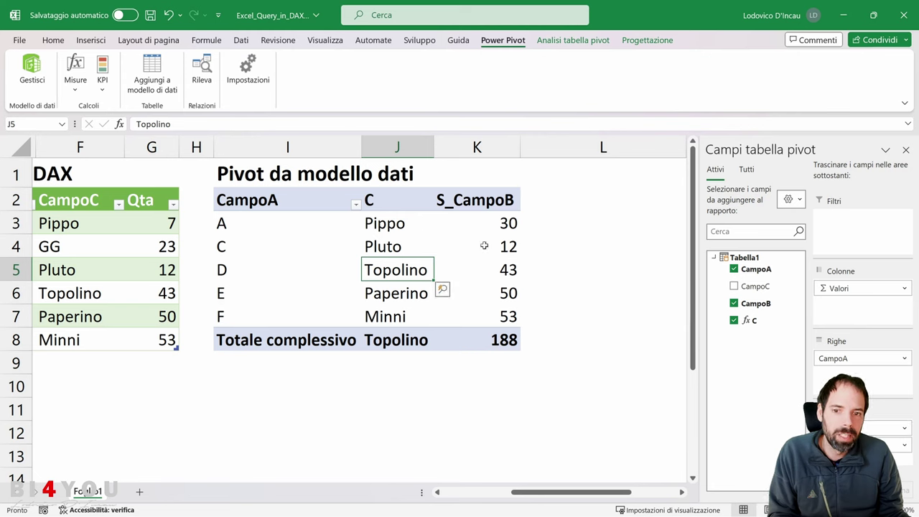
pyautogui.moveTo(488, 246)
pyautogui.click(393, 226)
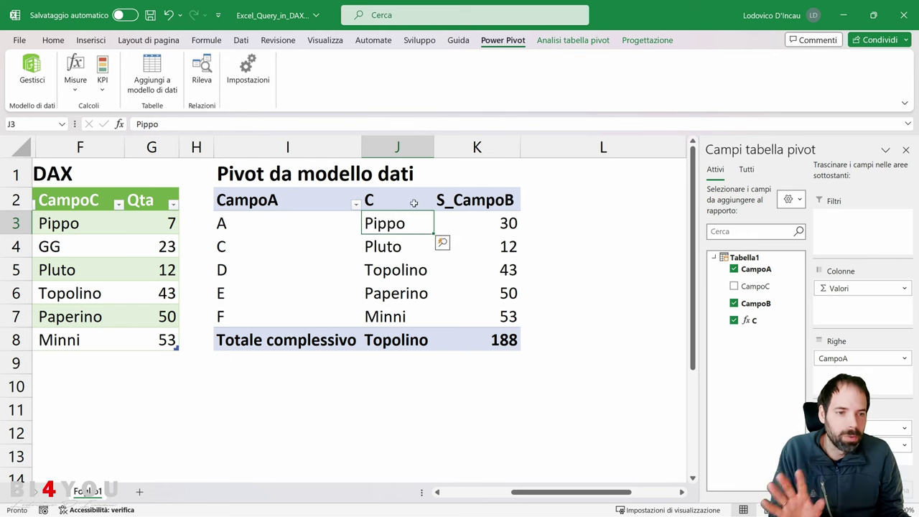
pyautogui.click(906, 150)
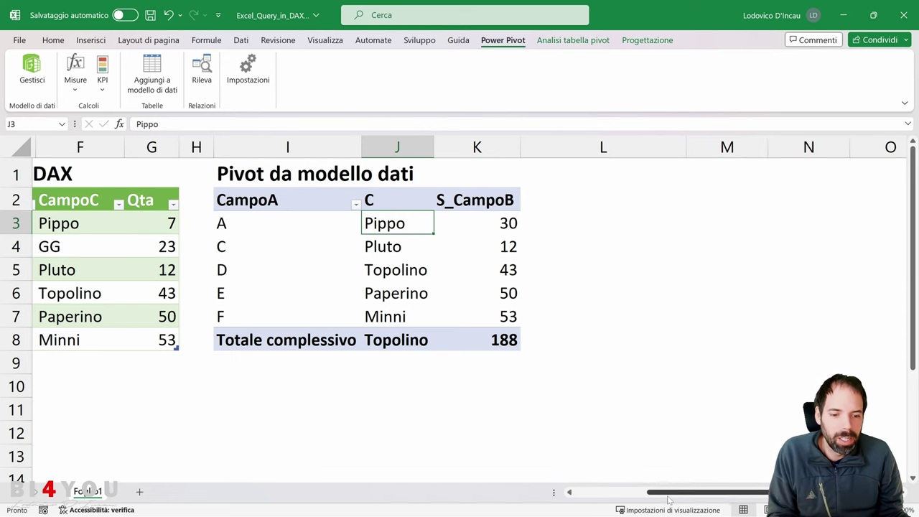
pyautogui.hscroll(-5, 732, 441)
pyautogui.click(423, 228)
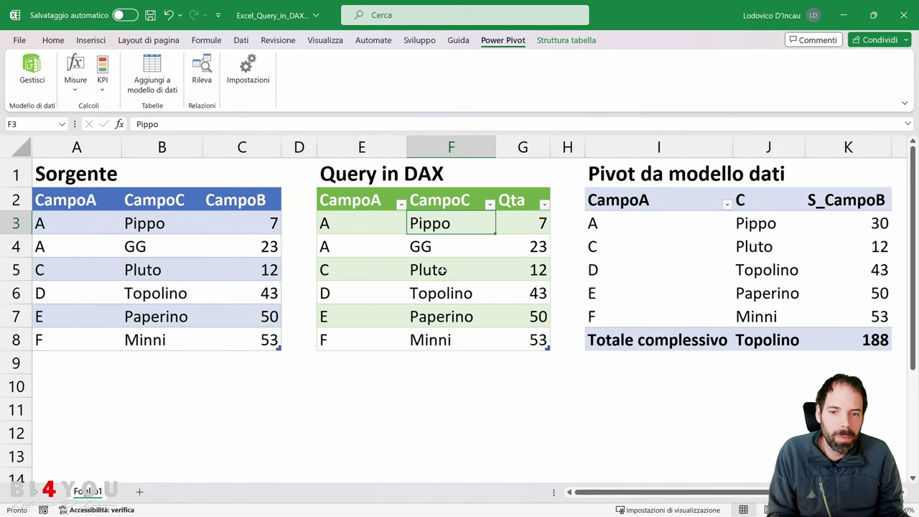
# Step: Edit the table's DAX query to add "C",Max(Tabella1[CampoC]), apply it, and reopen the editor
pyautogui.rightClick(430, 226)
pyautogui.moveTo(502, 355)
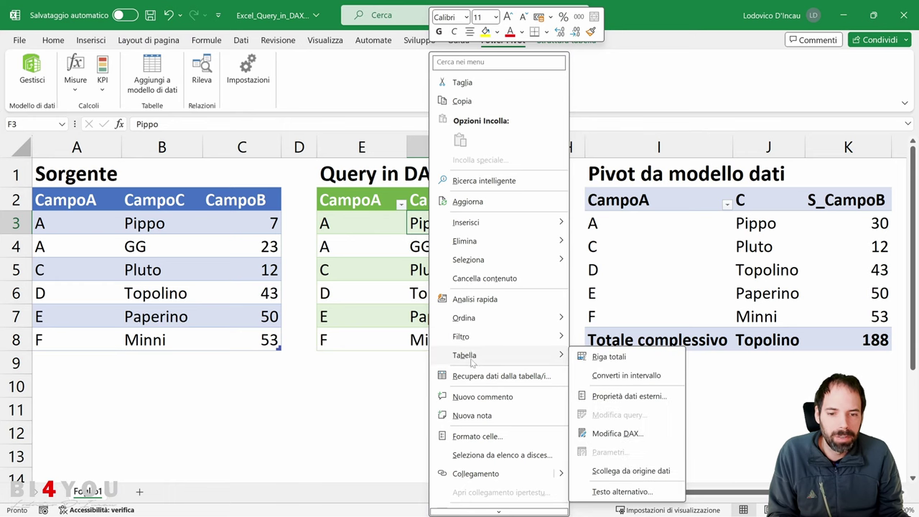
pyautogui.click(617, 434)
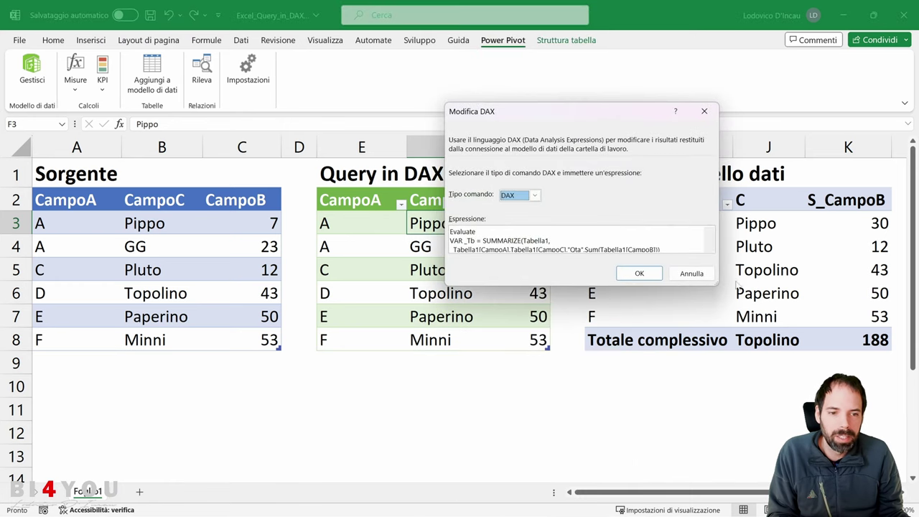
pyautogui.moveTo(721, 290); pyautogui.dragTo(758, 349)
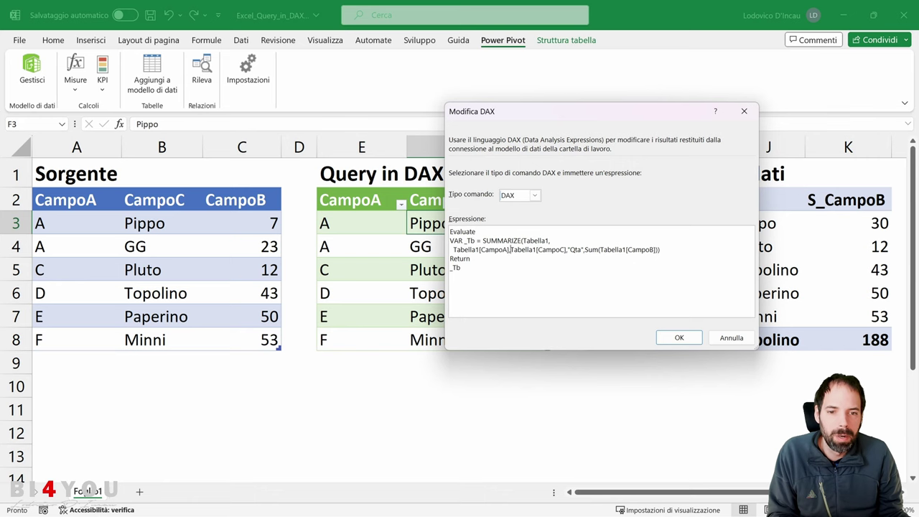
pyautogui.write('"')
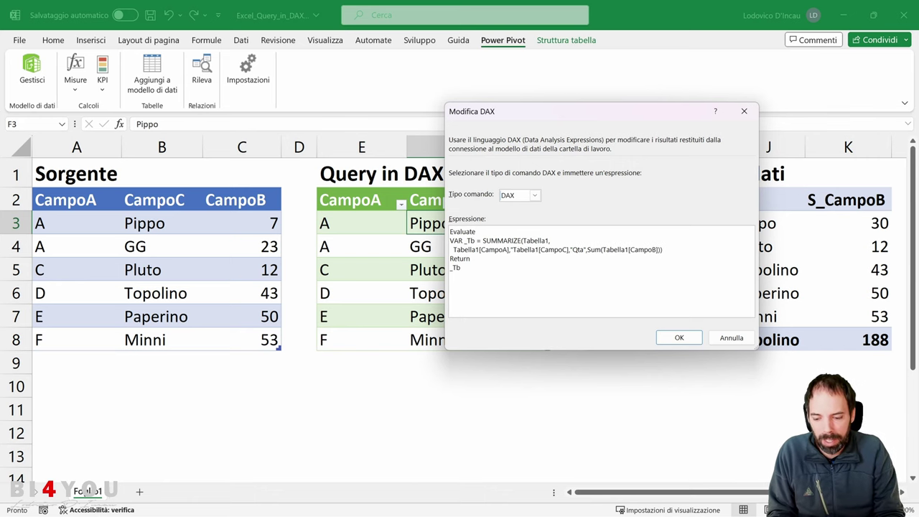
pyautogui.write('C",')
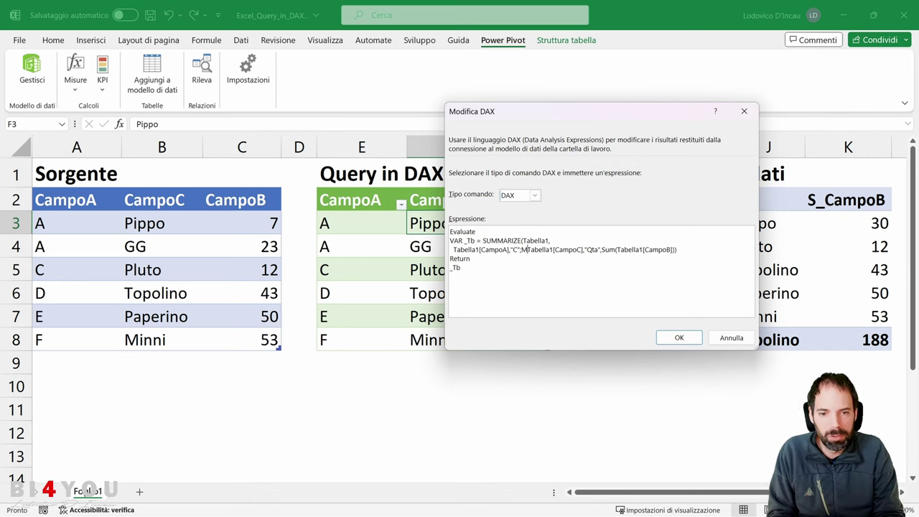
pyautogui.write('Max(')
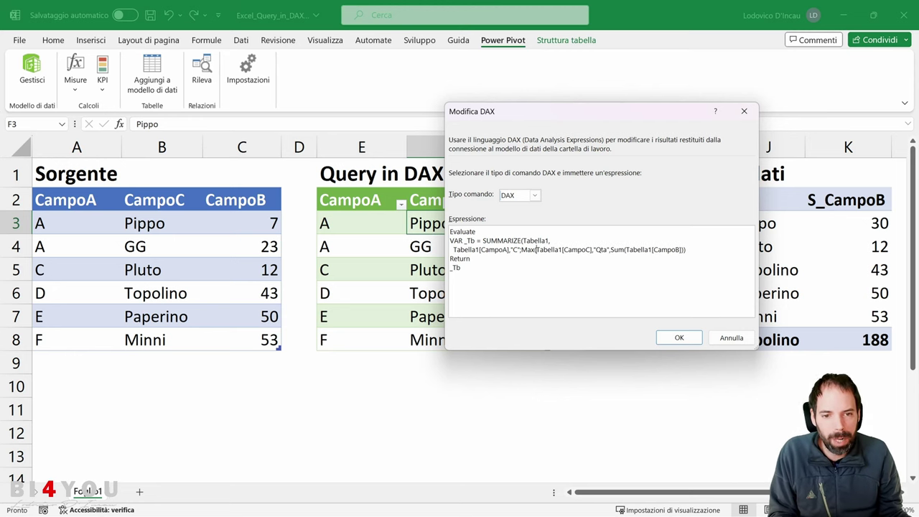
pyautogui.write(')')
pyautogui.click(677, 337)
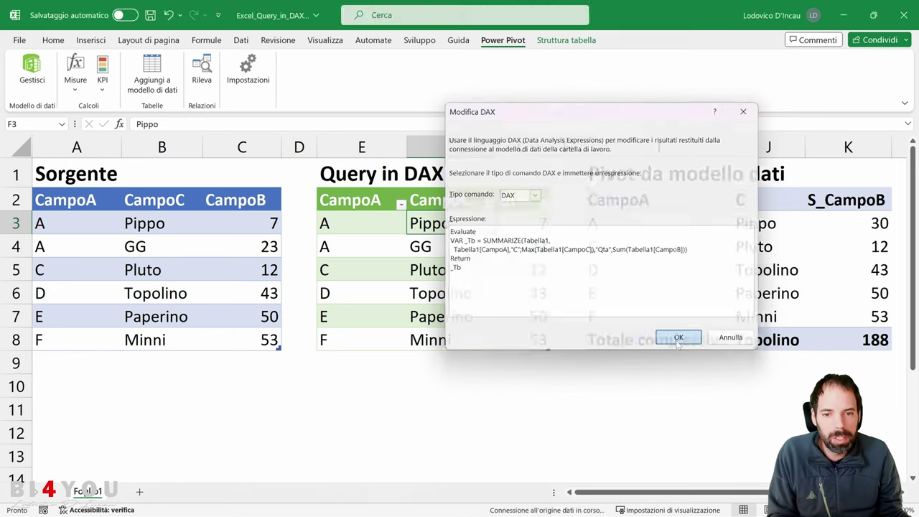
pyautogui.click(468, 321)
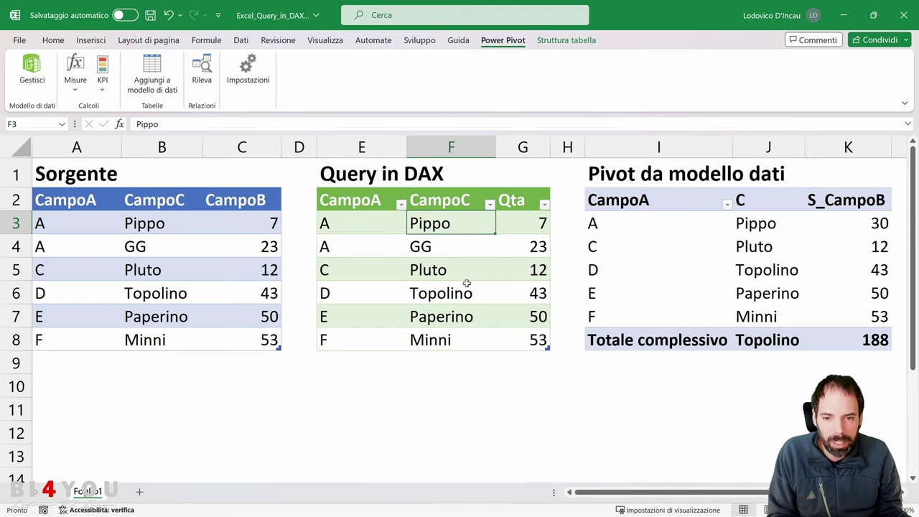
pyautogui.rightClick(466, 273)
pyautogui.click(641, 382)
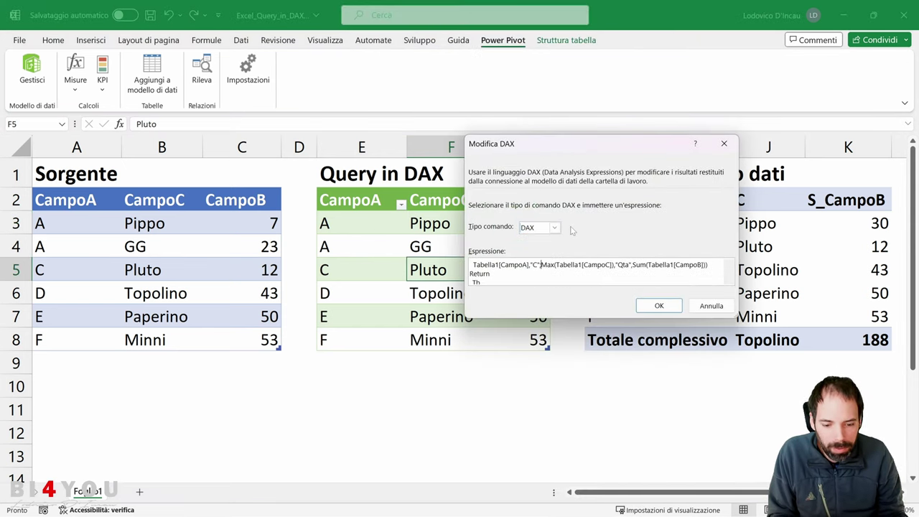
# Step: Apply the corrected DAX query and try dragging column C before Qta
pyautogui.click(658, 306)
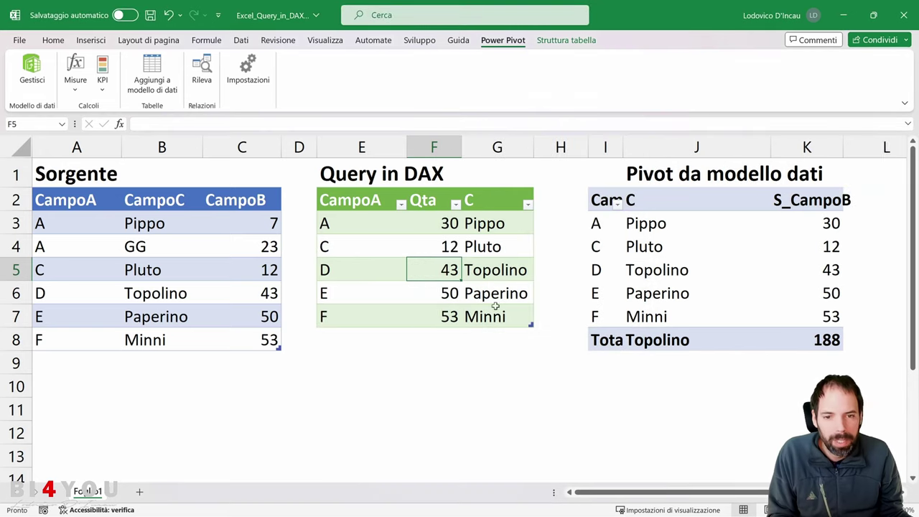
pyautogui.click(435, 224)
pyautogui.click(482, 224)
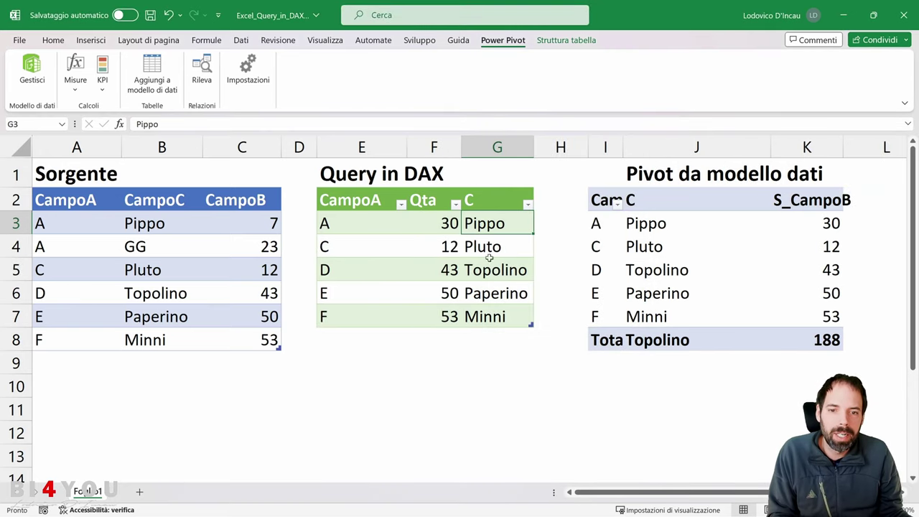
pyautogui.click(486, 187)
pyautogui.click(486, 188)
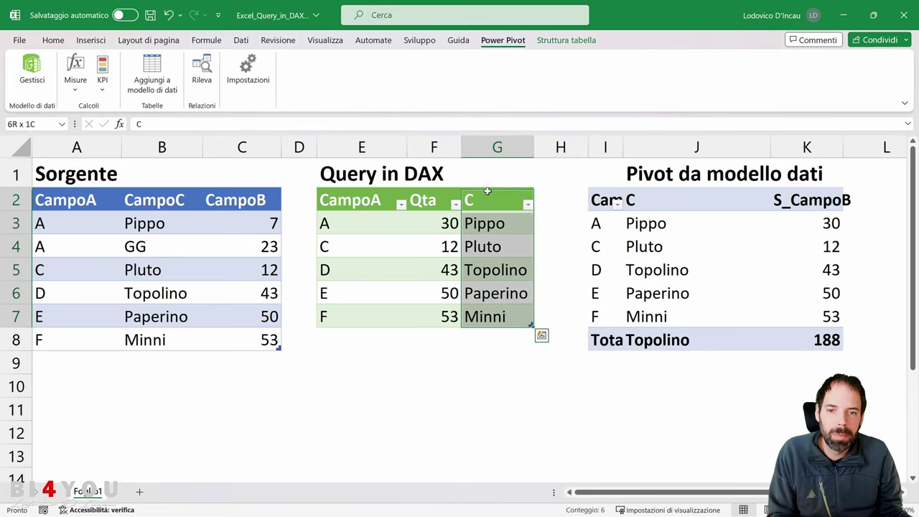
pyautogui.moveTo(493, 188); pyautogui.dragTo(423, 201)
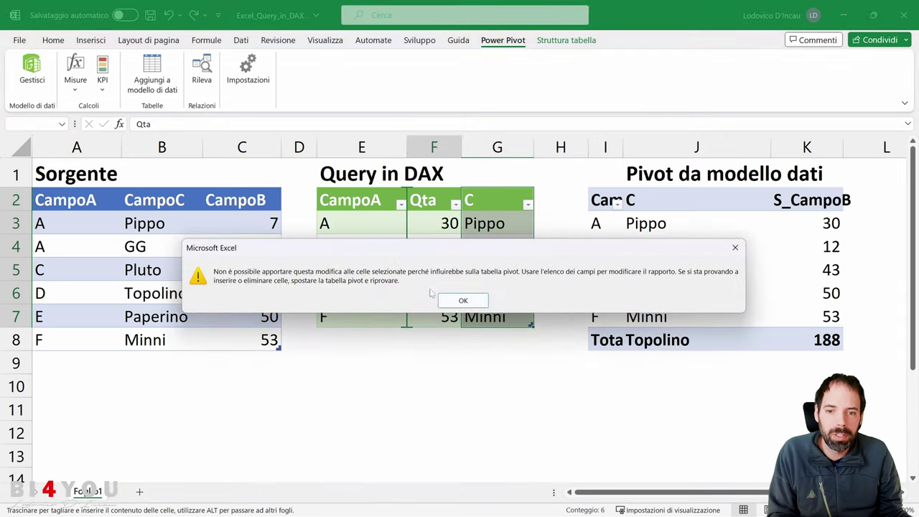
pyautogui.click(464, 300)
# Step: Cut the whole query table and paste it at E9
pyautogui.click(361, 189)
pyautogui.click(361, 203)
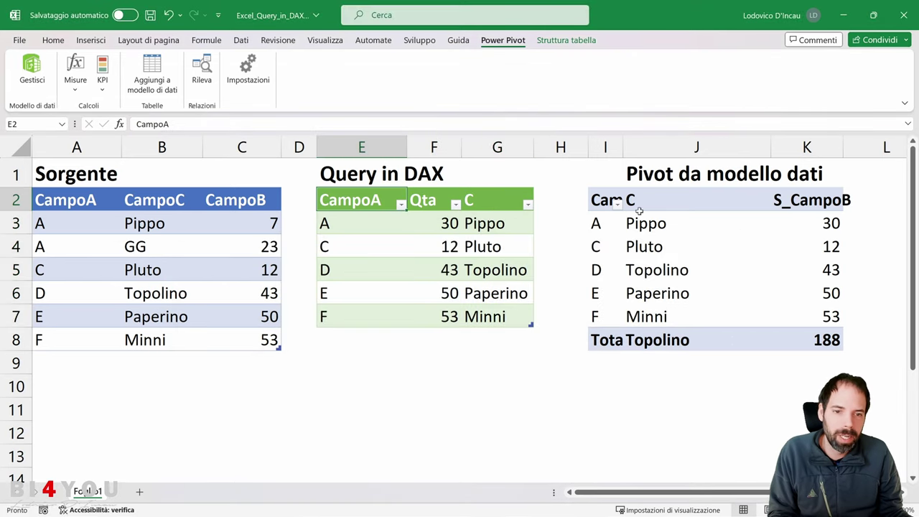
pyautogui.keyDown('shift'); pyautogui.click(499, 313); pyautogui.keyUp('shift')
pyautogui.hotkey('ctrl', 'x')
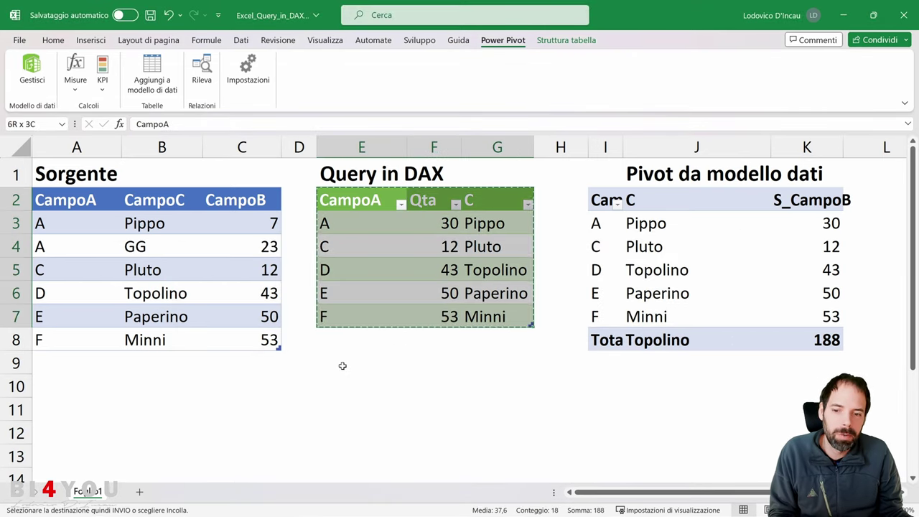
pyautogui.click(359, 361)
pyautogui.hotkey('ctrl', 'v')
# Step: Move column C between CampoA and Qta and autofit column F
pyautogui.scroll(-2, 430, 300)
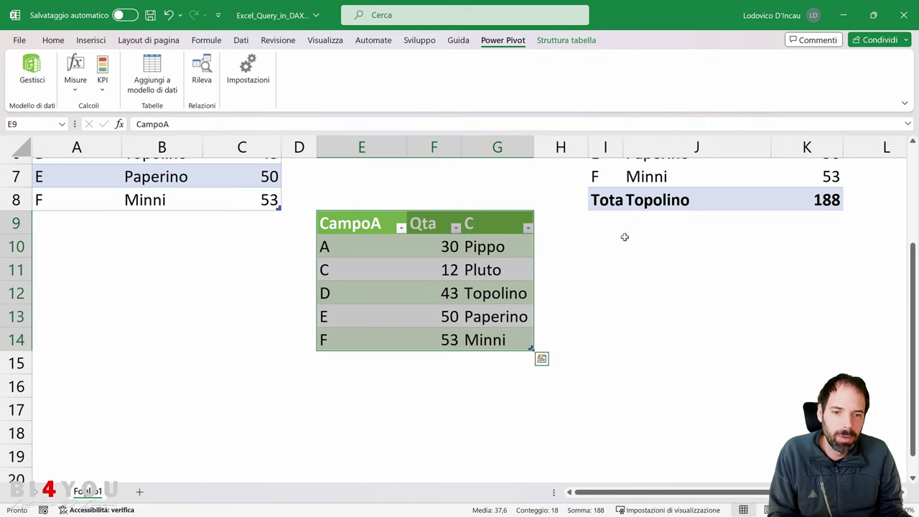
pyautogui.click(496, 224)
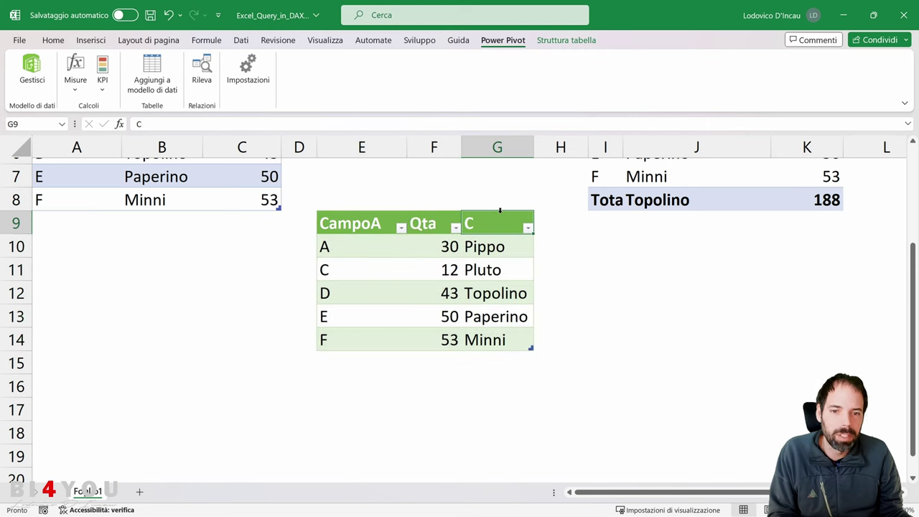
pyautogui.click(499, 210)
pyautogui.click(508, 209)
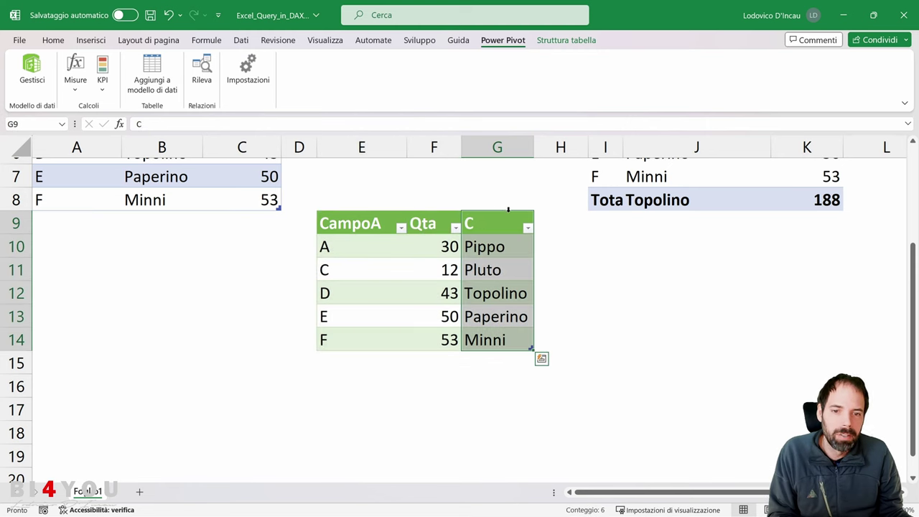
pyautogui.click(579, 241)
pyautogui.click(499, 211)
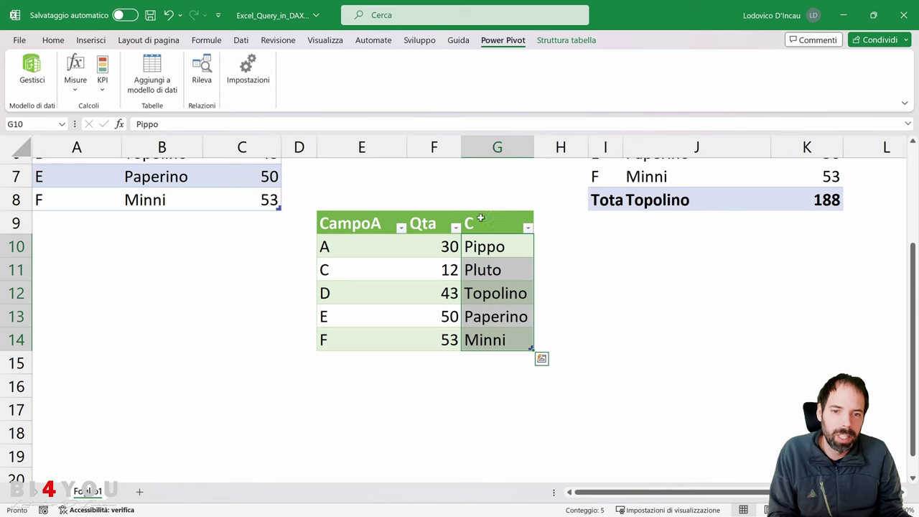
pyautogui.click(481, 209)
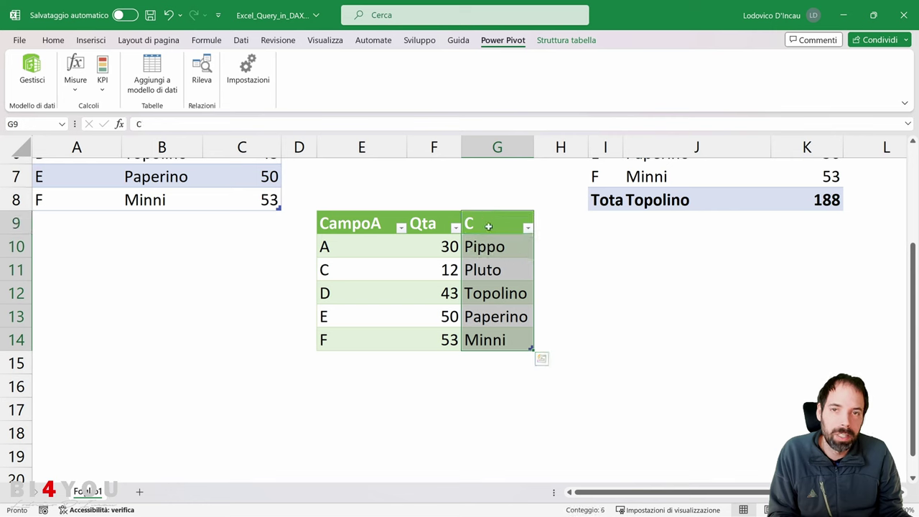
pyautogui.moveTo(489, 210); pyautogui.dragTo(430, 212)
pyautogui.click(371, 248)
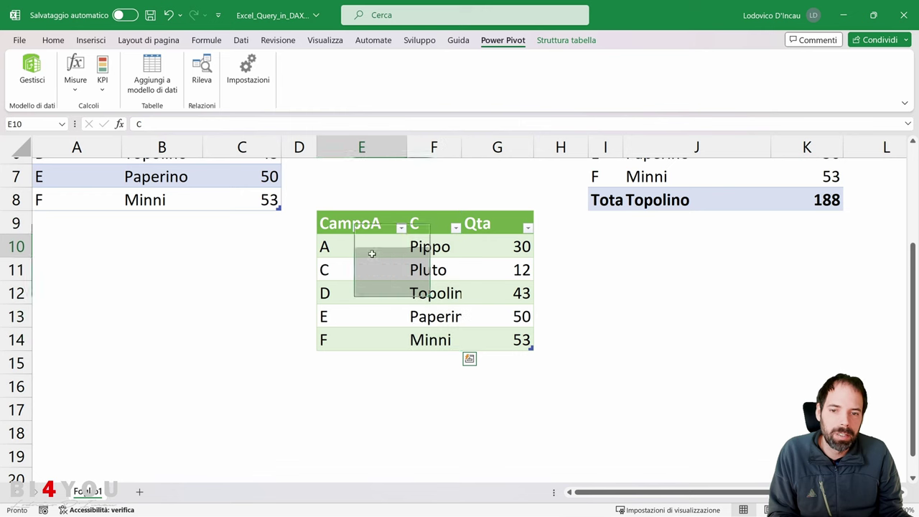
pyautogui.doubleClick(461, 147)
# Step: Cut the query table and paste it back at E2 under its title
pyautogui.scroll(2, 492, 289)
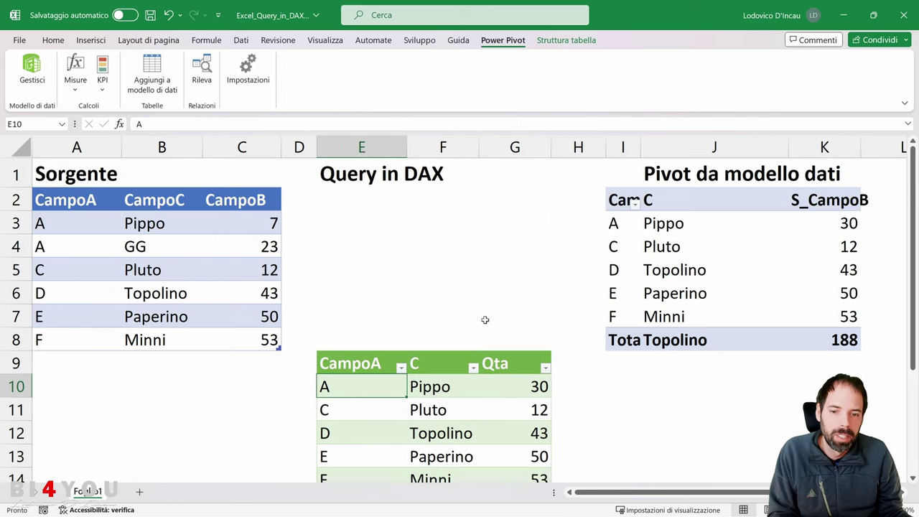
pyautogui.press('Up')
pyautogui.scroll(-1, 495, 415)
pyautogui.hotkey('ctrl', 'a')
pyautogui.hotkey('ctrl', 'a')
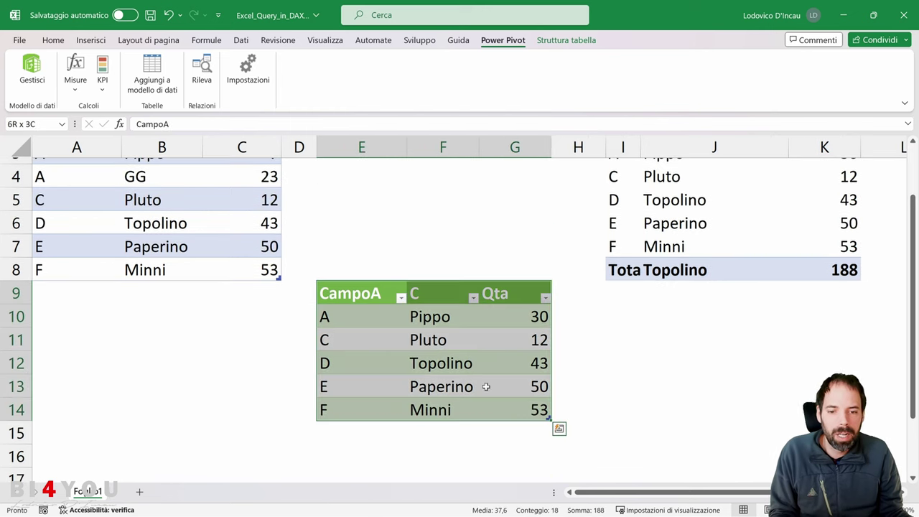
pyautogui.hotkey('ctrl', 'x')
pyautogui.scroll(1, 483, 383)
pyautogui.click(357, 199)
pyautogui.hotkey('ctrl', 'v')
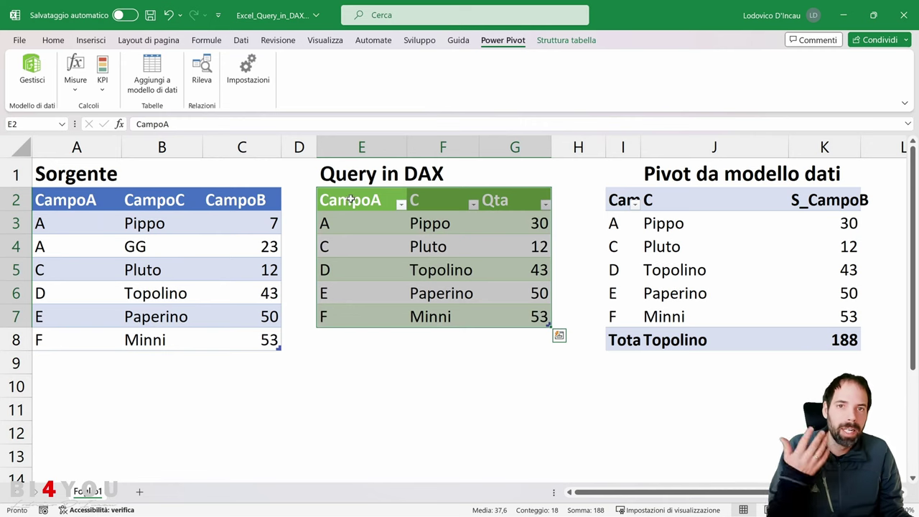
pyautogui.click(395, 263)
pyautogui.click(429, 259)
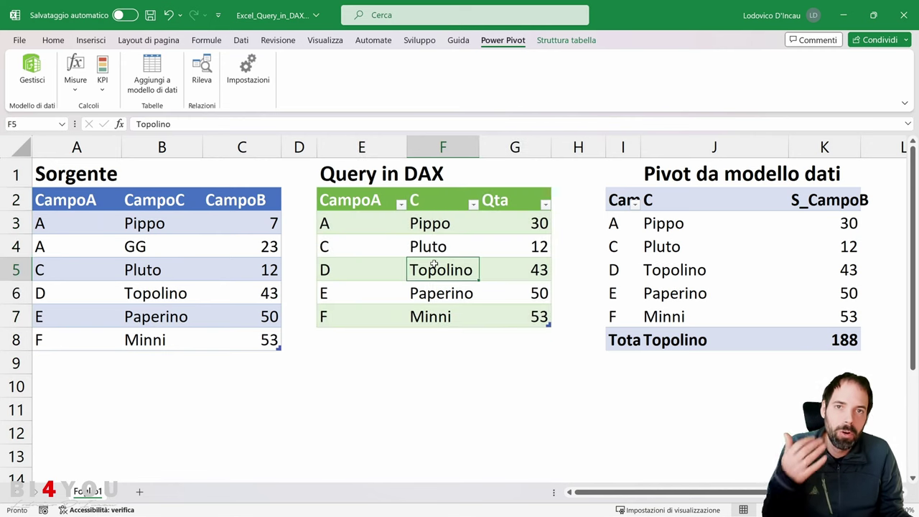
pyautogui.click(391, 210)
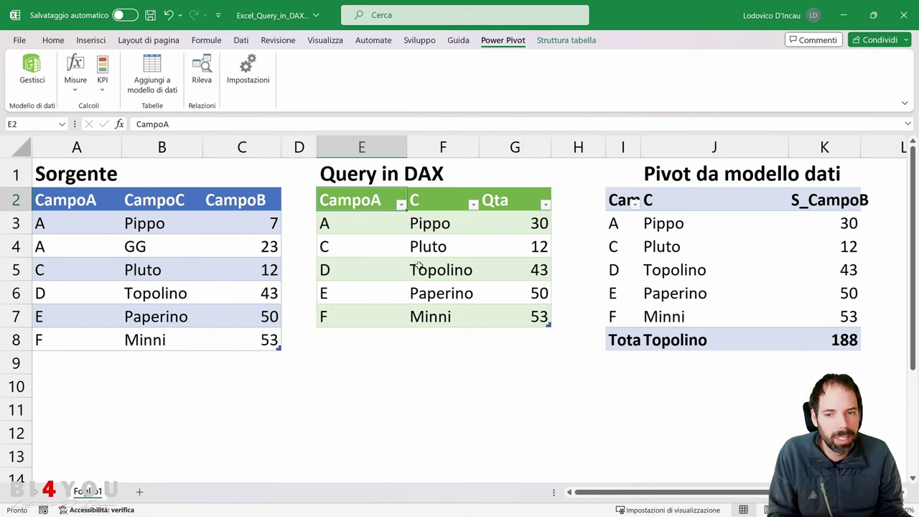
pyautogui.click(344, 367)
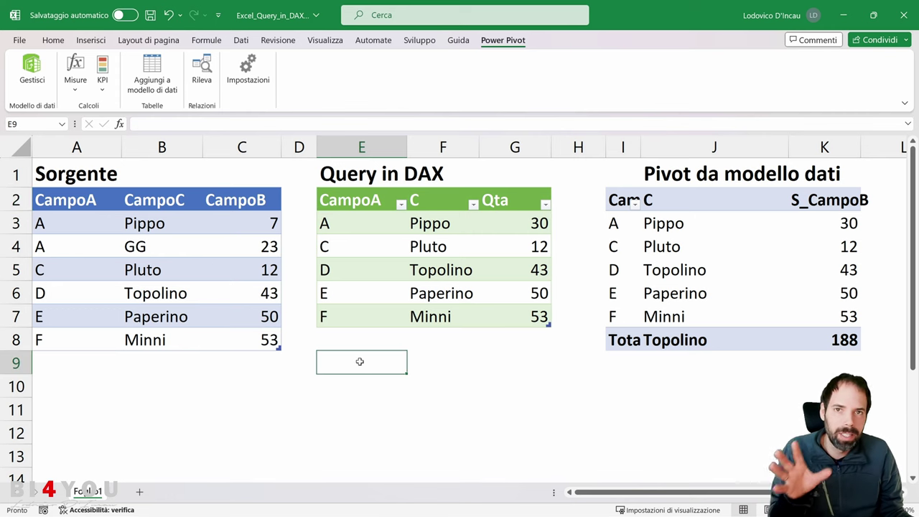
# Step: Open Connessioni esistenti from the Dati tab to see the Query - Tabella1 connection
pyautogui.click(246, 40)
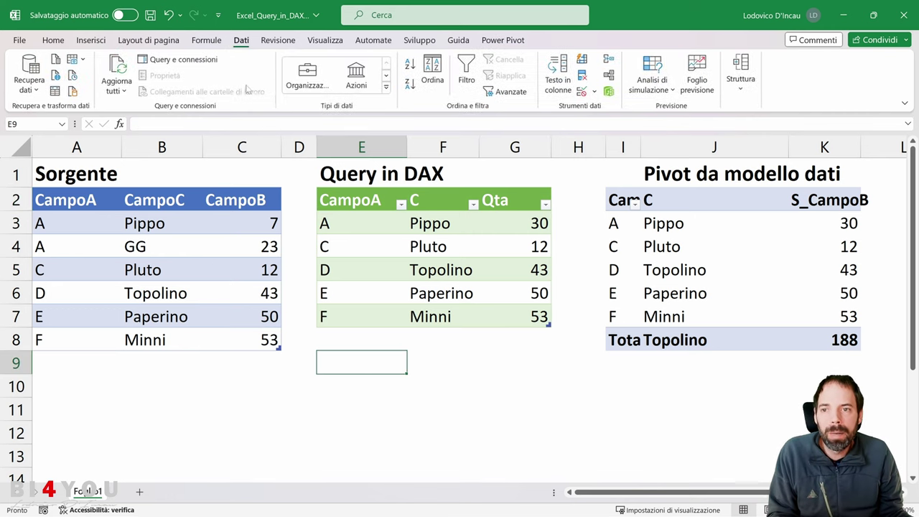
pyautogui.click(73, 92)
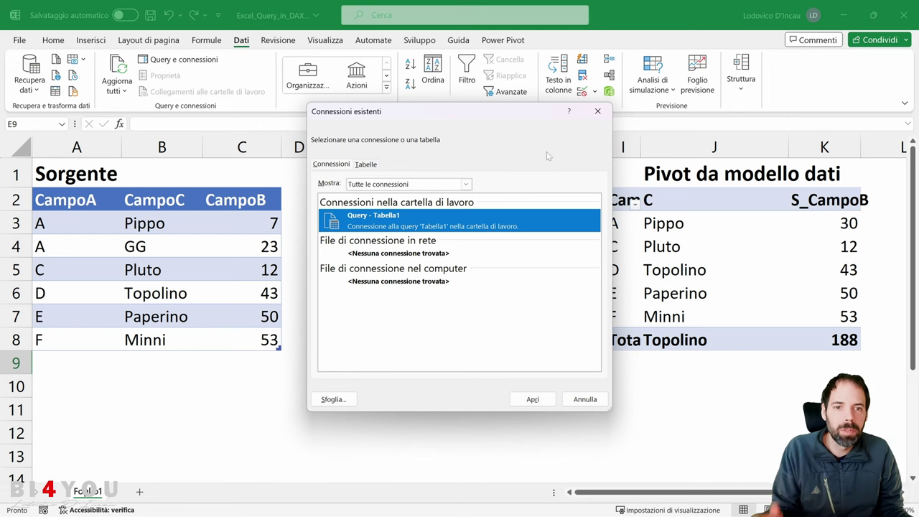
# Step: Close the connections list, read the query table's DAX expression in the enlarged editor, and cancel
pyautogui.click(596, 112)
pyautogui.rightClick(447, 234)
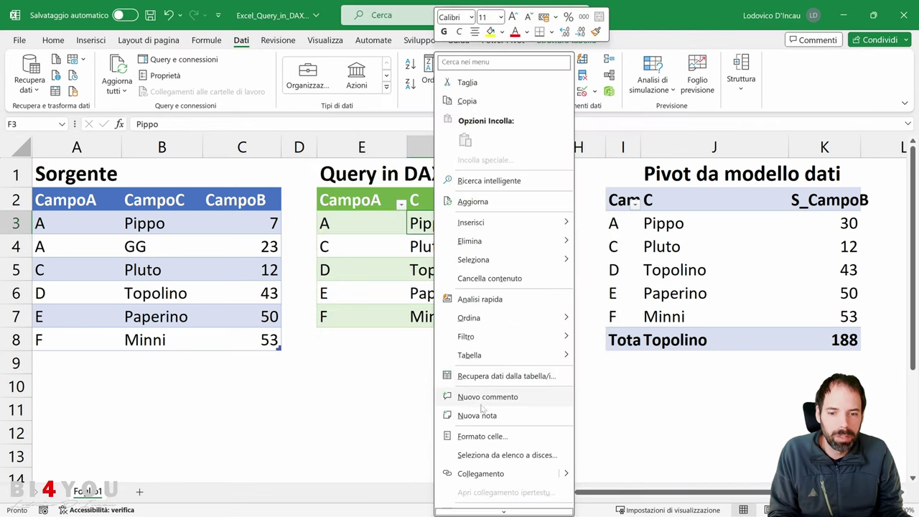
pyautogui.moveTo(474, 354)
pyautogui.click(616, 435)
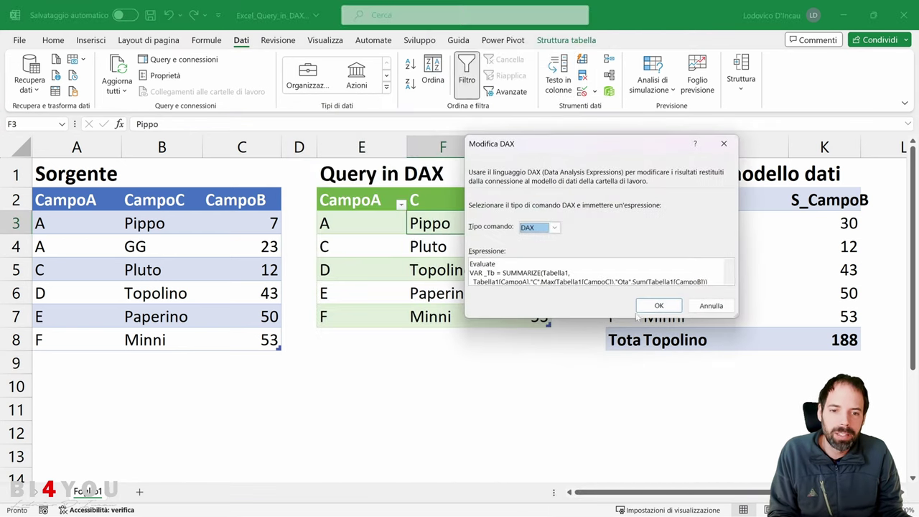
pyautogui.click(536, 282)
pyautogui.moveTo(737, 317); pyautogui.dragTo(775, 431)
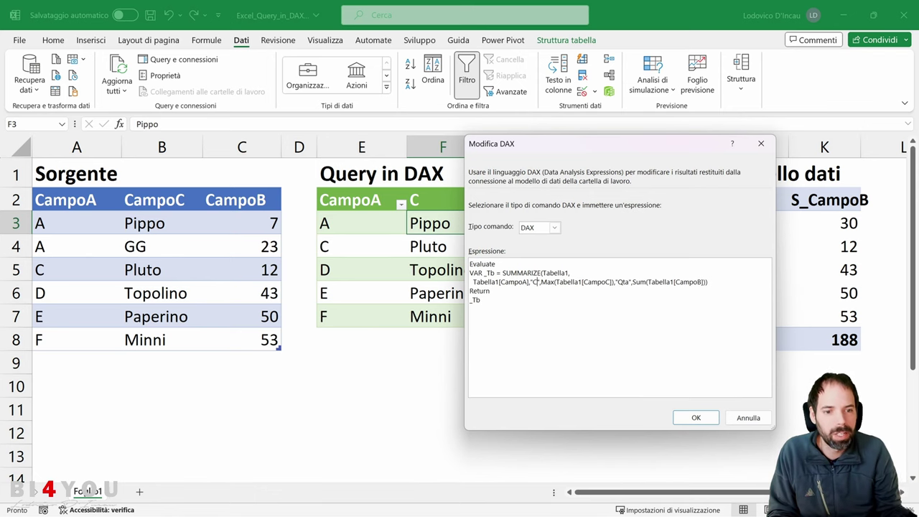
pyautogui.click(696, 417)
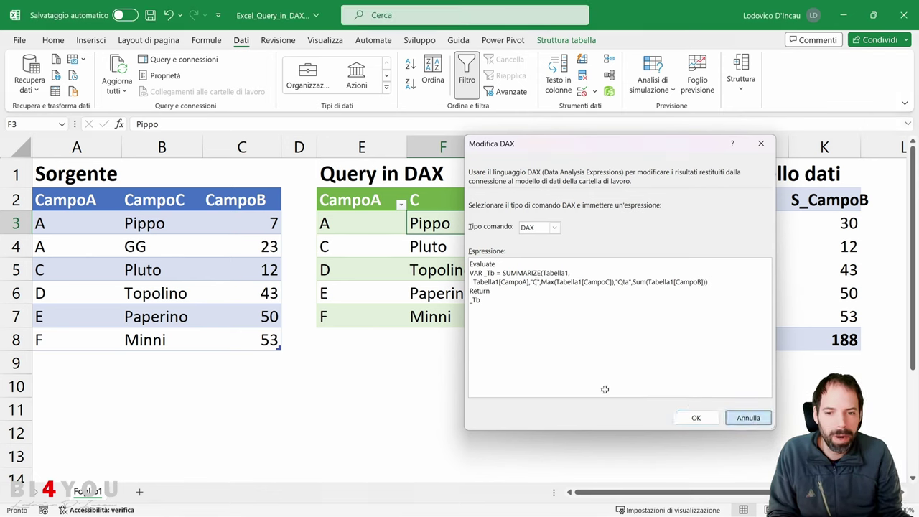
pyautogui.click(366, 367)
# Step: Open Query - Tabella1 from Connessioni esistenti and load it as a table at $E$9
pyautogui.click(72, 92)
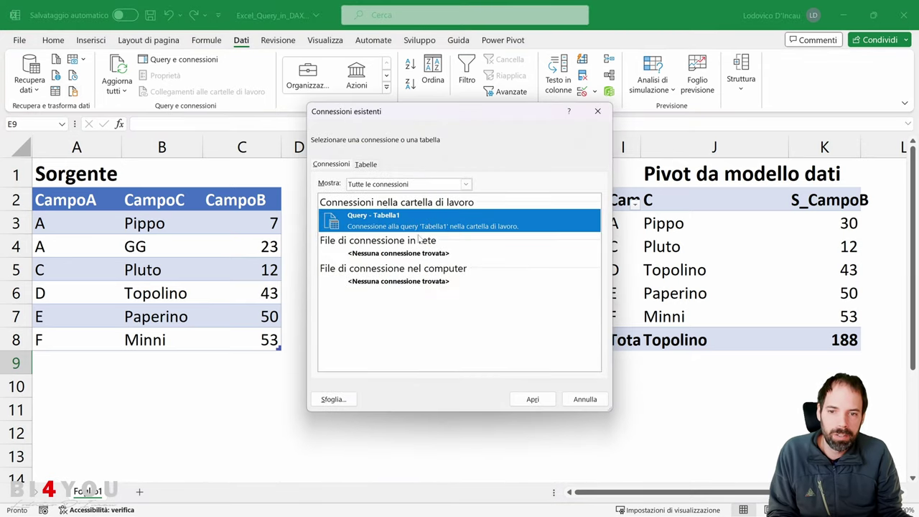
pyautogui.click(533, 400)
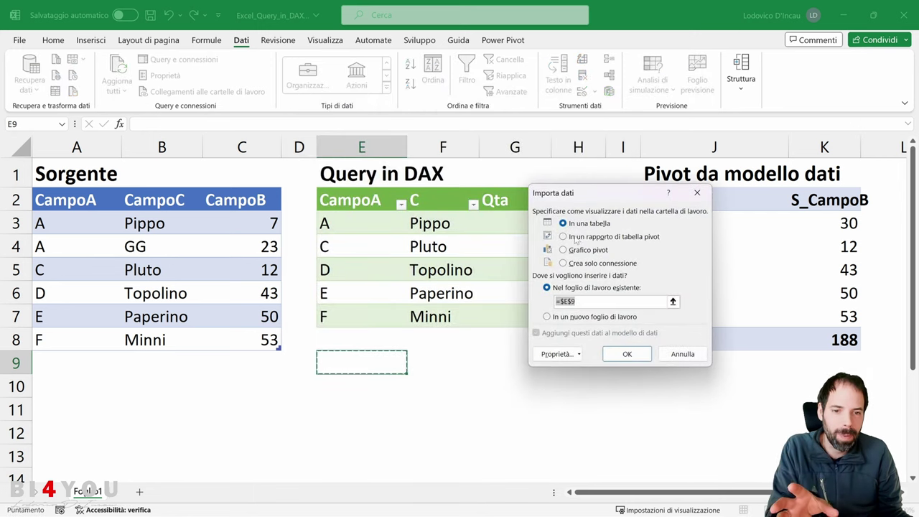
pyautogui.click(626, 353)
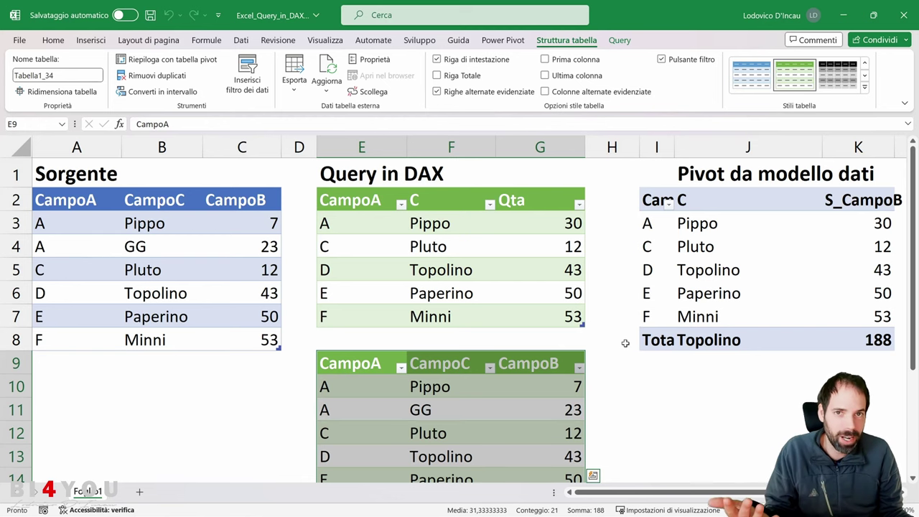
# Step: Select the source table and the new query table ranges to compare them
pyautogui.moveTo(89, 201); pyautogui.dragTo(241, 314)
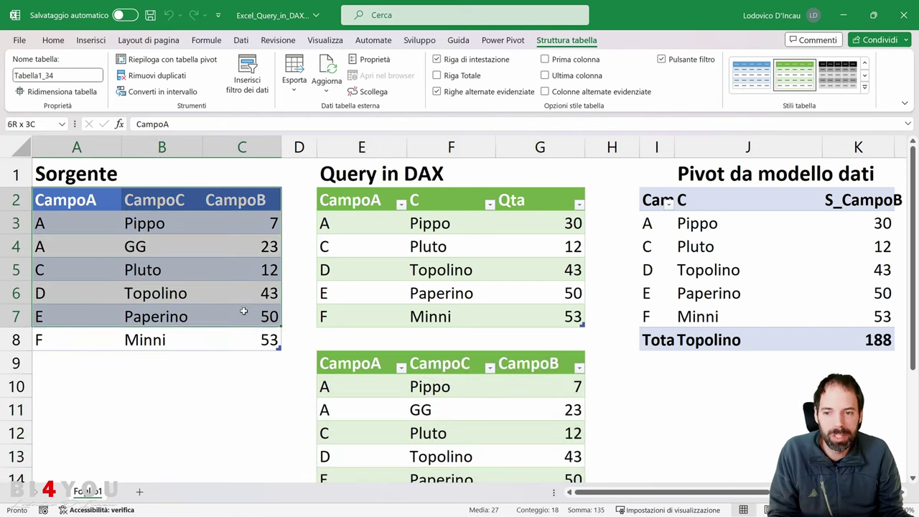
pyautogui.moveTo(374, 362); pyautogui.dragTo(547, 451)
pyautogui.scroll(-1, 492, 308)
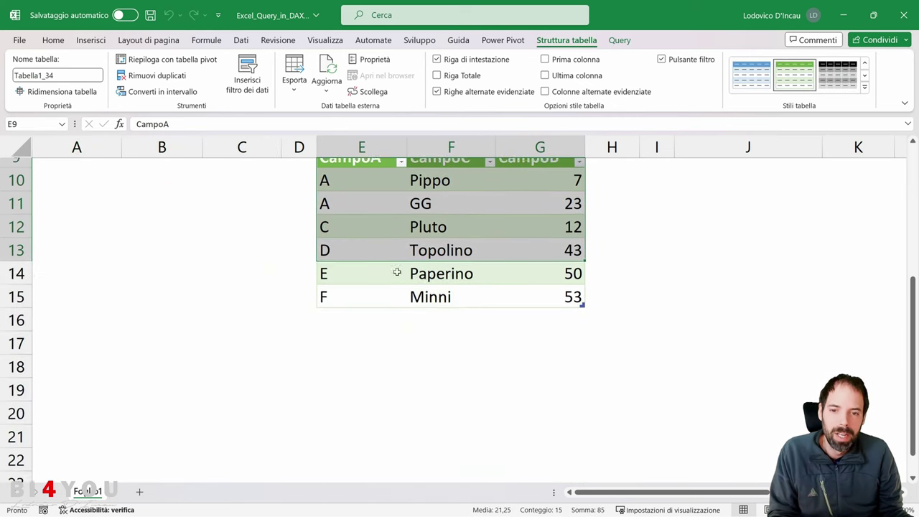
pyautogui.click(446, 321)
pyautogui.click(677, 377)
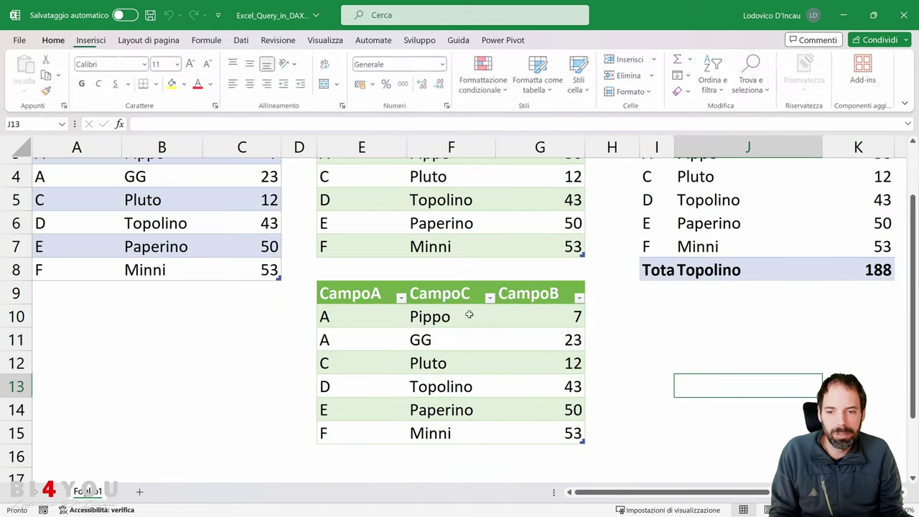
pyautogui.hotkey('ctrl', 'c')
pyautogui.moveTo(283, 292); pyautogui.dragTo(644, 447)
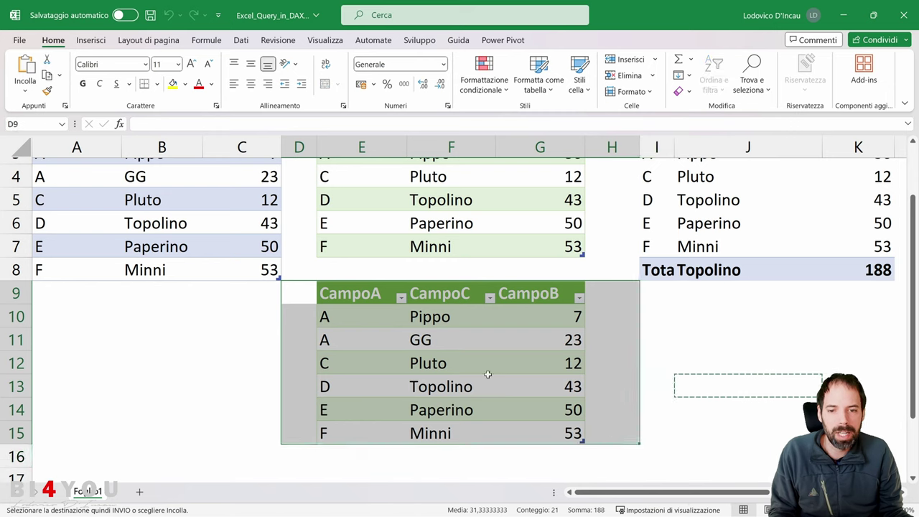
pyautogui.click(446, 340)
# Step: In the new table's Modifica DAX dialog, change Tipo comando from Tabella to DAX
pyautogui.rightClick(441, 316)
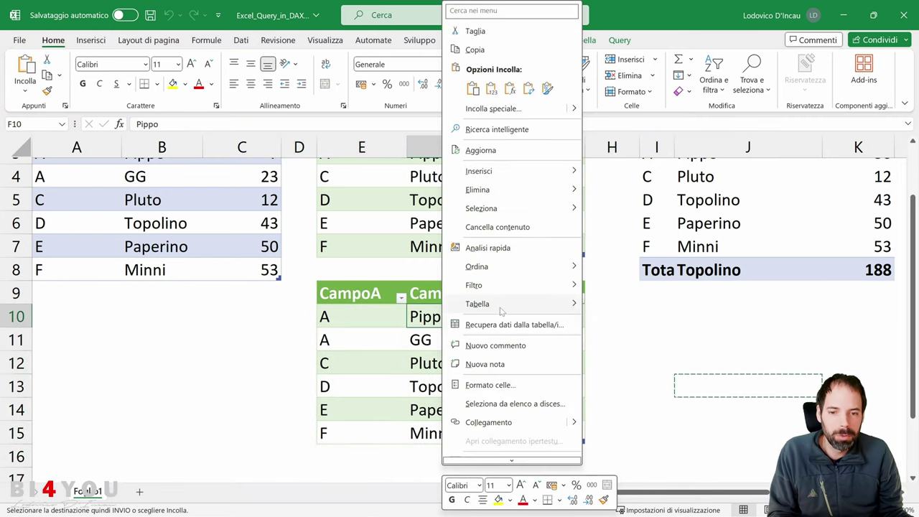
pyautogui.moveTo(502, 307)
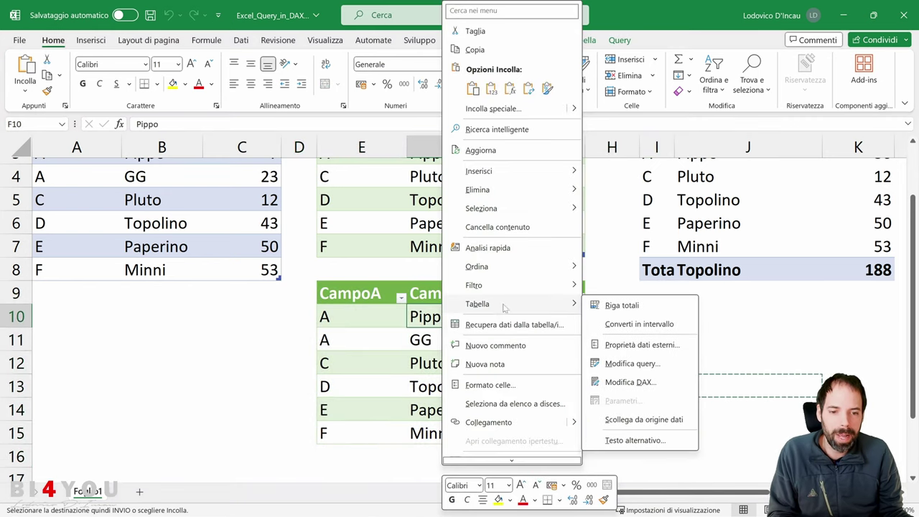
pyautogui.click(642, 383)
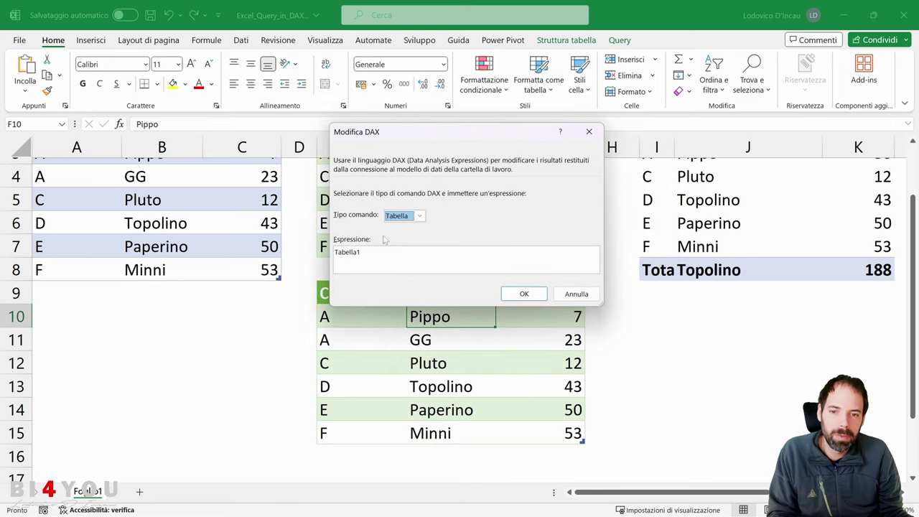
pyautogui.click(420, 215)
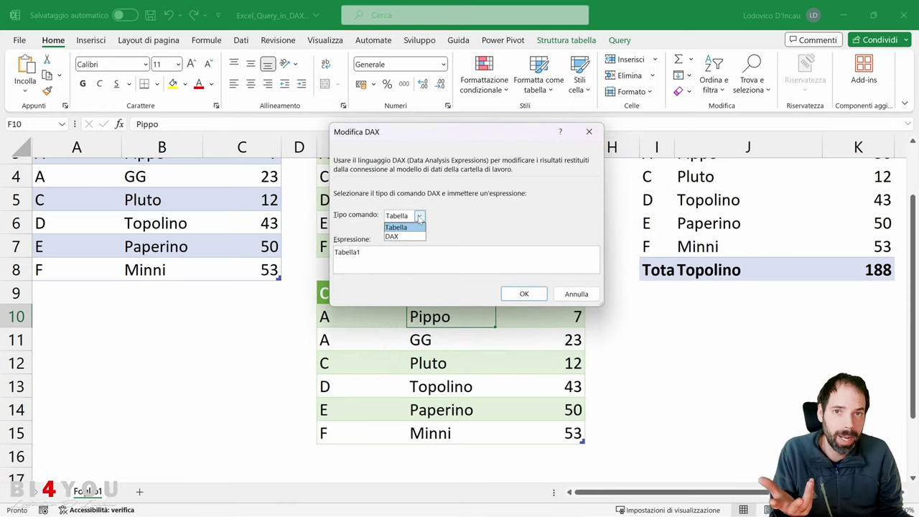
pyautogui.click(405, 236)
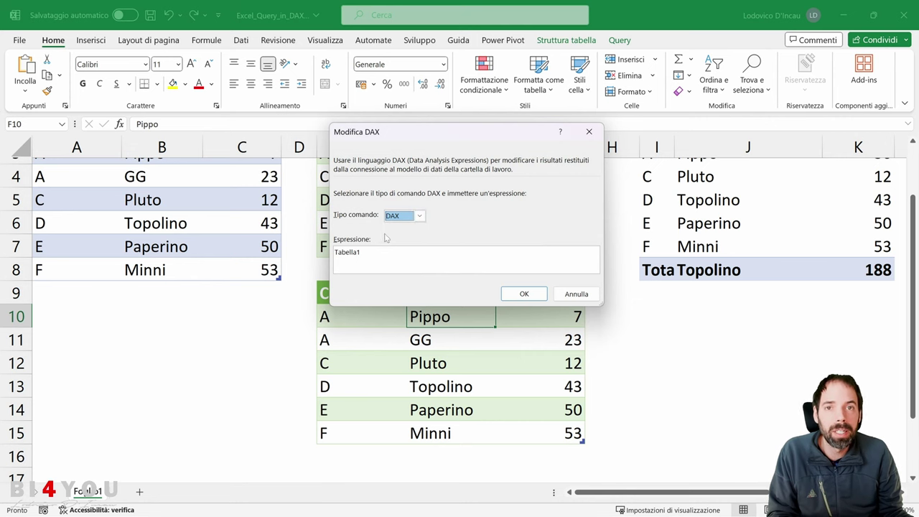
# Step: Confirm the DAX command type, then open the Query in DAX table's expression in an enlarged editor
pyautogui.click(576, 294)
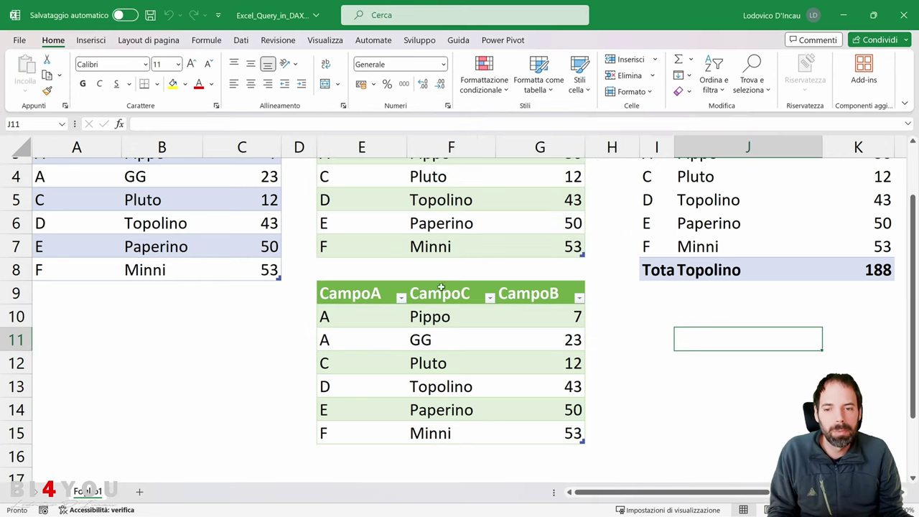
pyautogui.scroll(1, 611, 397)
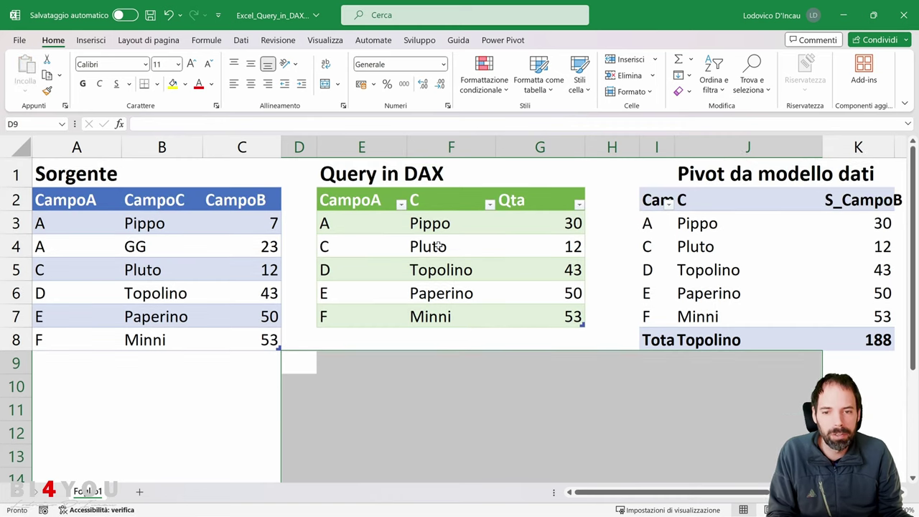
pyautogui.rightClick(435, 227)
pyautogui.moveTo(503, 354)
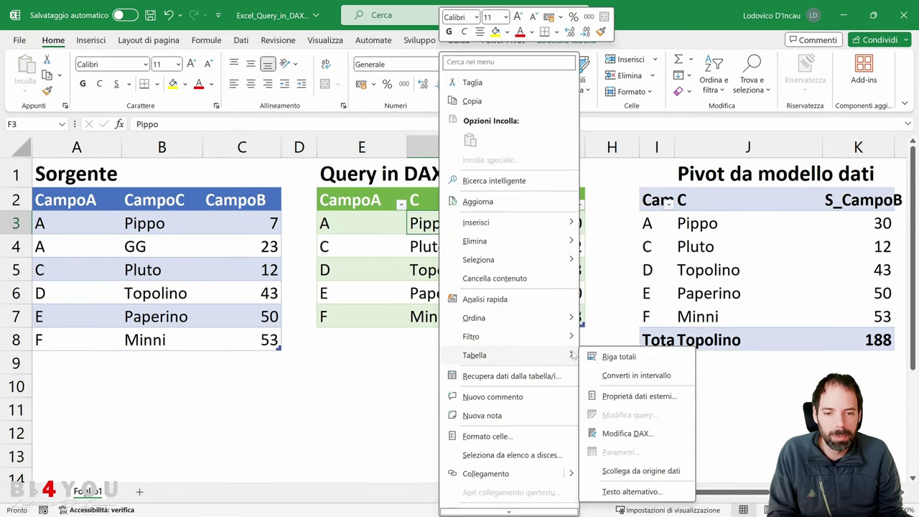
pyautogui.click(624, 434)
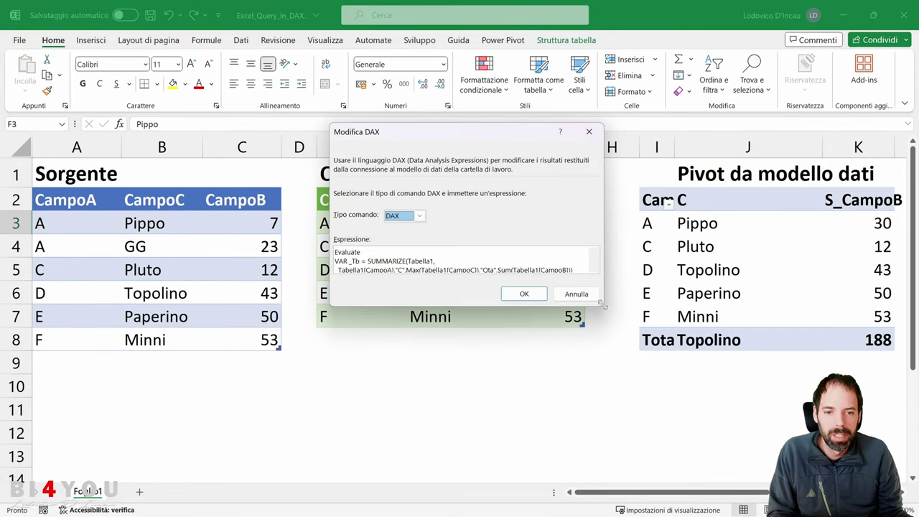
pyautogui.moveTo(601, 305); pyautogui.dragTo(743, 443)
pyautogui.scroll(3, 537, 328)
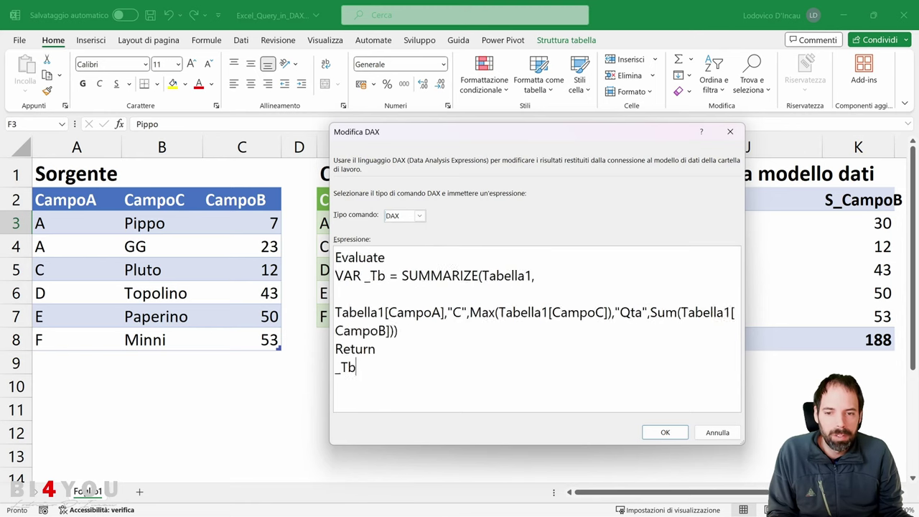
pyautogui.scroll(1, 537, 329)
# Step: Break the SUMMARIZE arguments Tabella1[CampoA], "C" and "Qta" onto separate lines
pyautogui.click(477, 316)
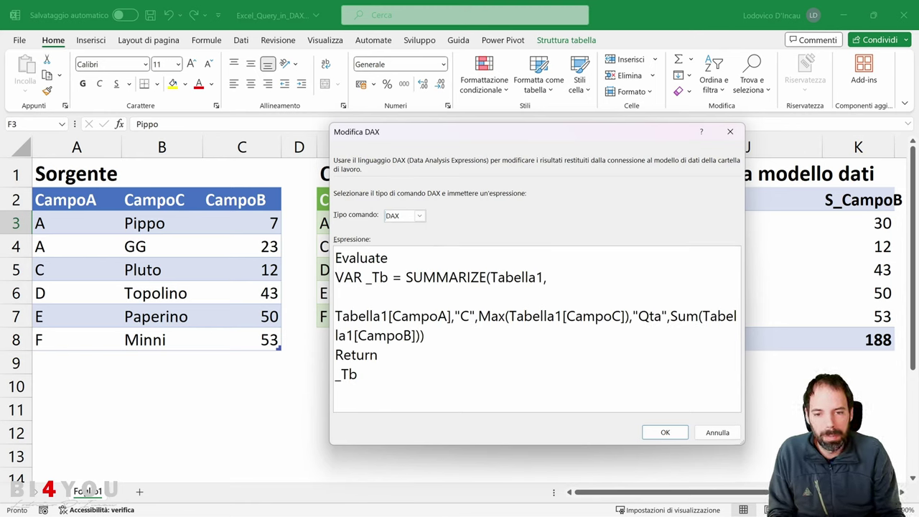
pyautogui.press('Left')
pyautogui.press('Left')
pyautogui.press('Return')
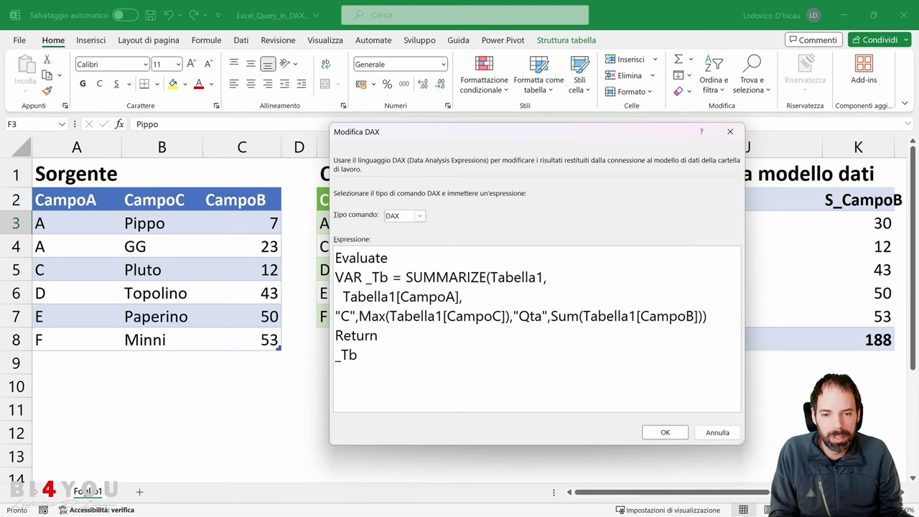
pyautogui.press('Return')
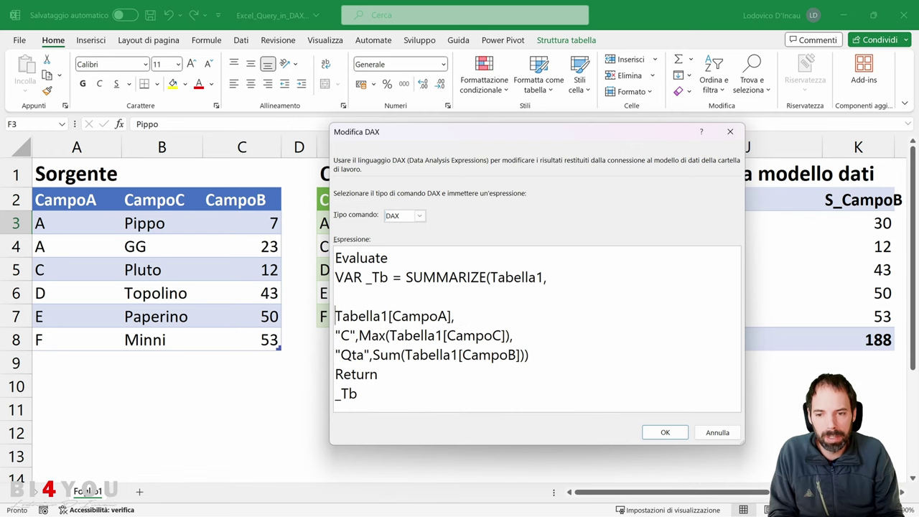
pyautogui.press('Return')
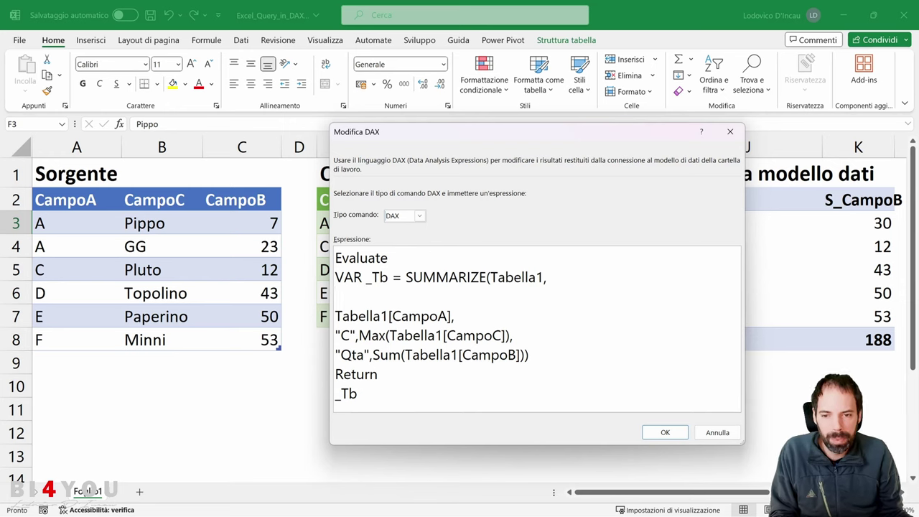
# Step: Delete the 'VAR _Tb =' prefix and the trailing Return and _Tb lines
pyautogui.click(404, 277)
pyautogui.hotkey('ctrl', 'shift', 'Left')
pyautogui.hotkey('ctrl', 'shift', 'Left')
pyautogui.hotkey('ctrl', 'shift', 'Left')
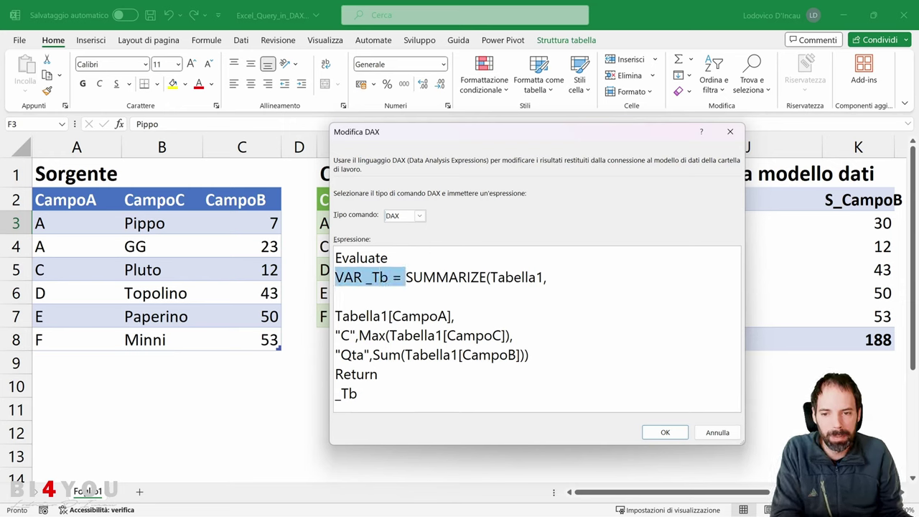
pyautogui.press('BackSpace')
pyautogui.press('Down')
pyautogui.press('Down')
pyautogui.press('Down')
pyautogui.press('Down')
pyautogui.press('Down')
pyautogui.hotkey('ctrl', 'shift', 'End')
pyautogui.press('BackSpace')
# Step: Remove the blank line and indent the CampoA, "C" and "Qta" argument lines
pyautogui.click(339, 296)
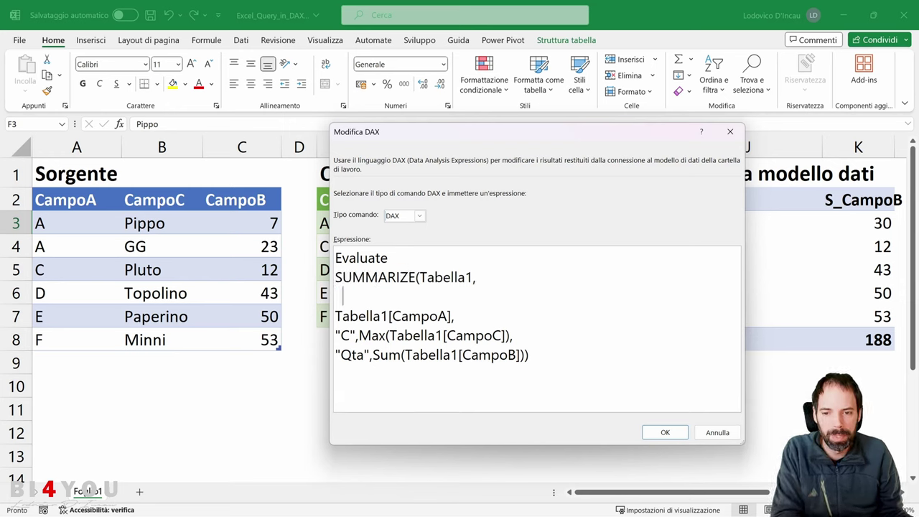
pyautogui.press('BackSpace')
pyautogui.press('Right')
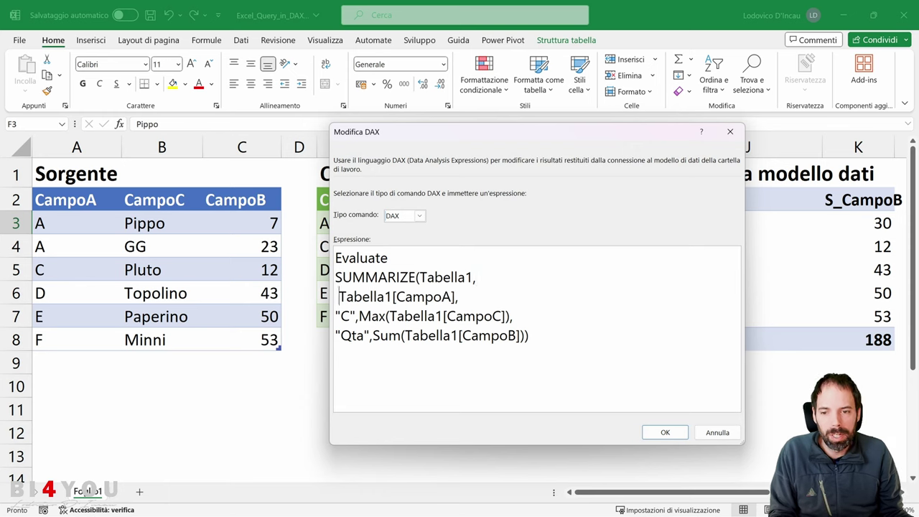
pyautogui.press('Down')
pyautogui.press('Home')
pyautogui.hotkey('shift', 'End')
pyautogui.press('Home')
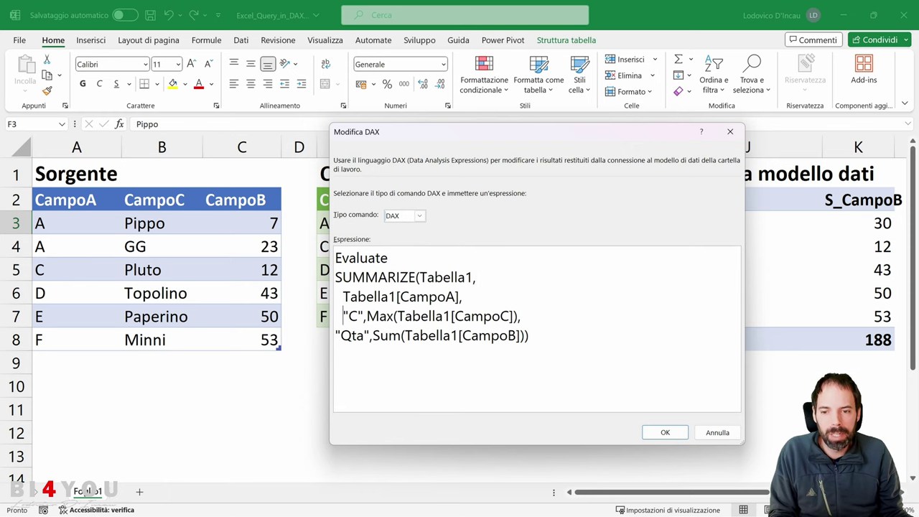
pyautogui.press('Down')
pyautogui.press('Home')
pyautogui.press('End')
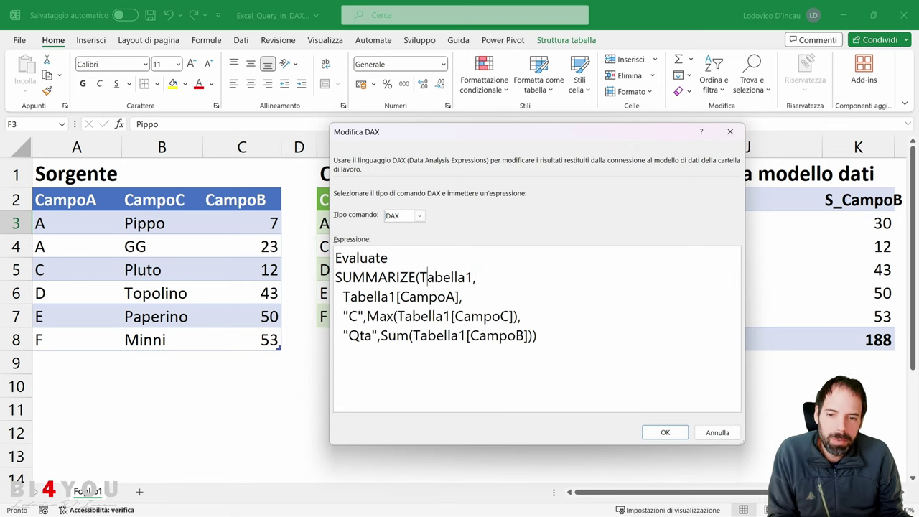
pyautogui.moveTo(342, 278)
pyautogui.mouseDown()
pyautogui.moveTo(415, 277)
pyautogui.moveTo(335, 277)
pyautogui.mouseUp()
# Step: Move the DAX editor aside and review the Tabella1 and Tabella1[CampoA] arguments
pyautogui.click(415, 277)
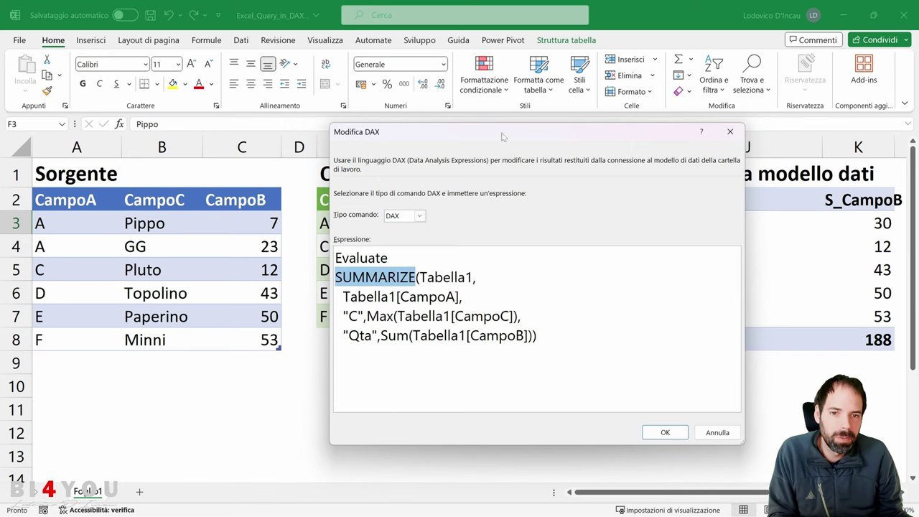
pyautogui.moveTo(503, 132); pyautogui.dragTo(328, 115)
pyautogui.click(218, 298)
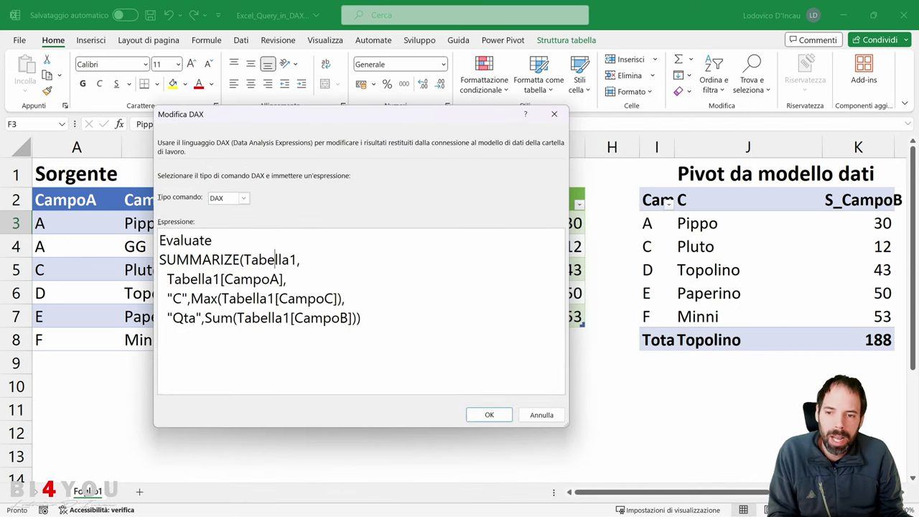
pyautogui.moveTo(298, 259); pyautogui.dragTo(243, 259)
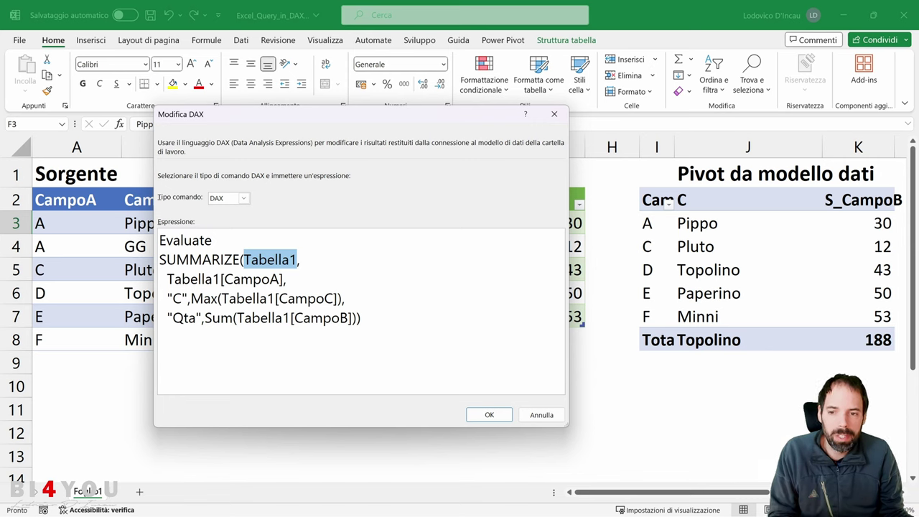
pyautogui.click(282, 259)
pyautogui.click(300, 259)
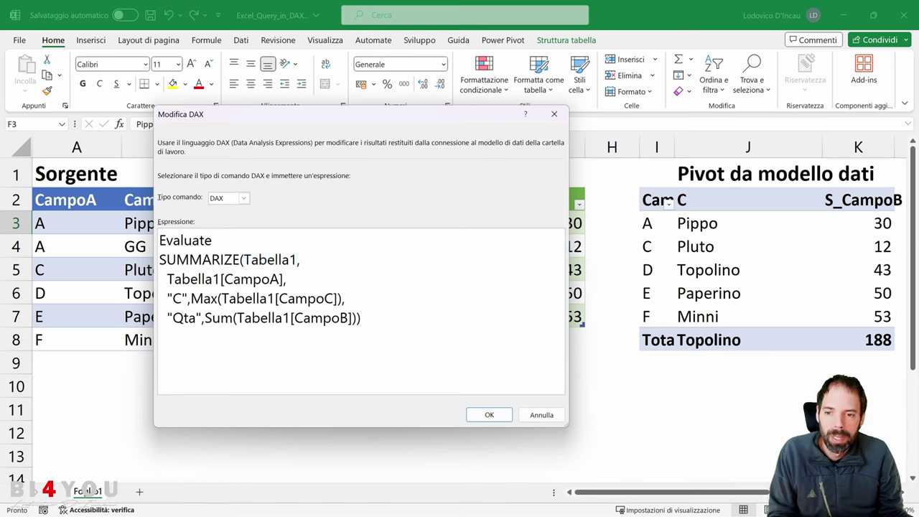
pyautogui.moveTo(298, 260); pyautogui.dragTo(243, 259)
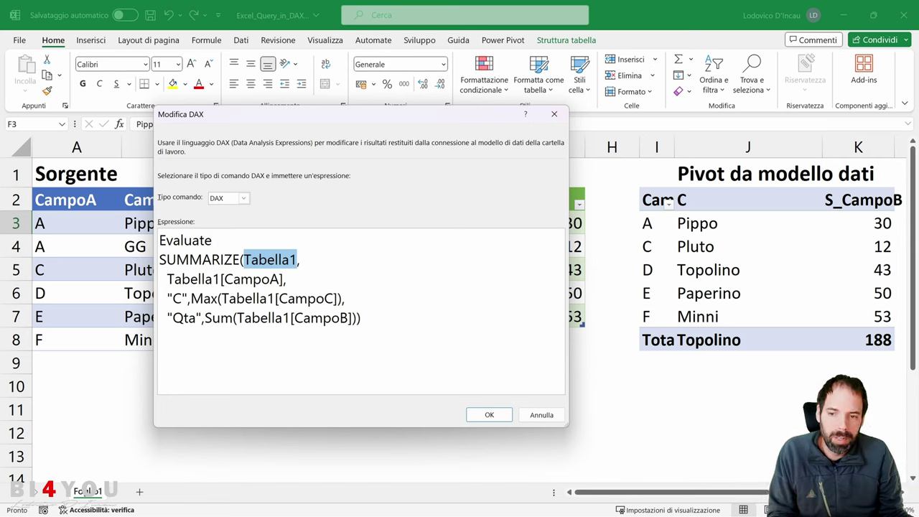
pyautogui.click(261, 297)
pyautogui.moveTo(167, 278); pyautogui.dragTo(285, 279)
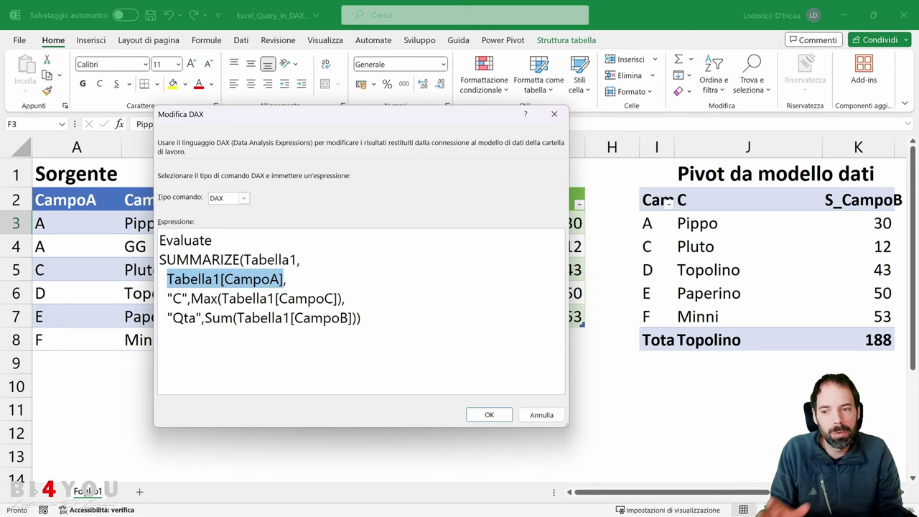
pyautogui.click(190, 298)
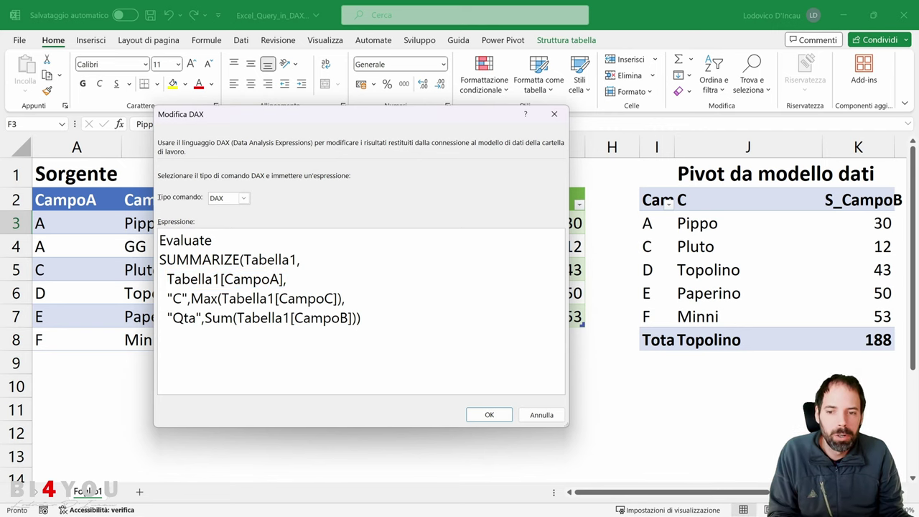
pyautogui.click(346, 298)
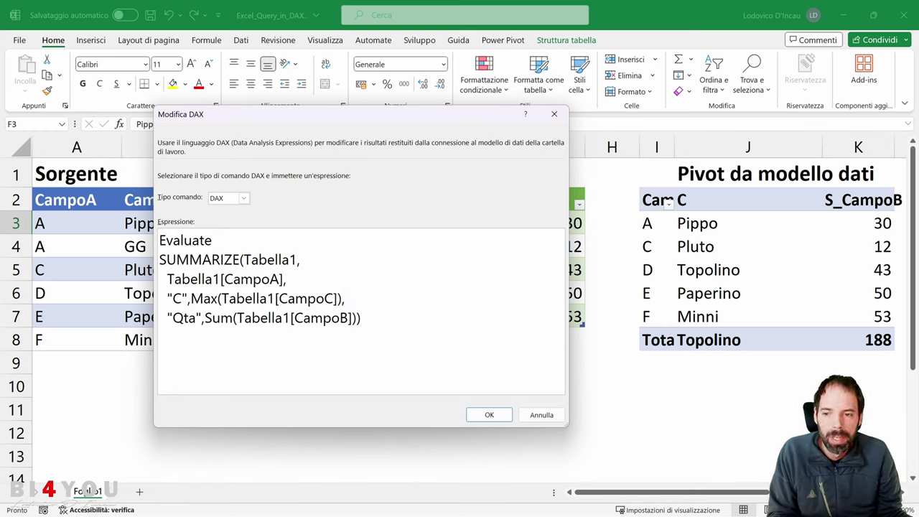
pyautogui.moveTo(167, 278); pyautogui.dragTo(285, 279)
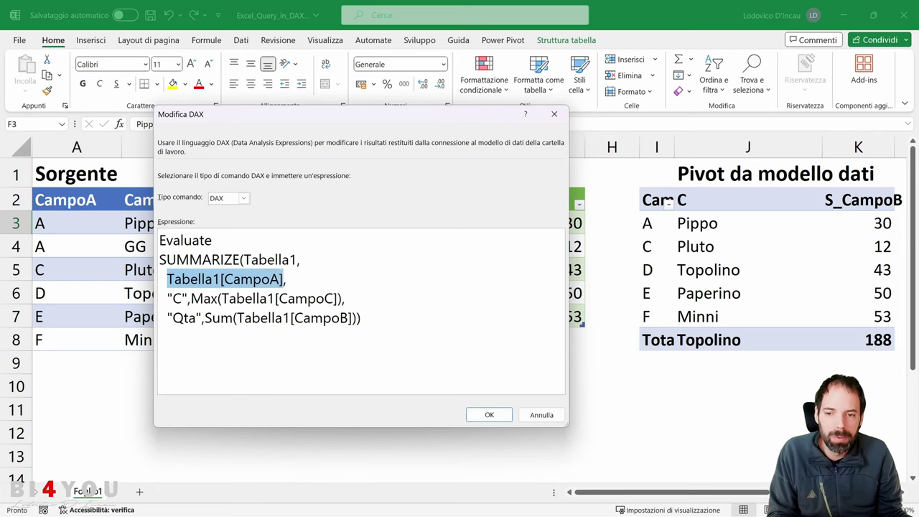
pyautogui.click(255, 298)
# Step: Review the "C" Max and "Qta" Sum output columns and the whole SUMMARIZE expression
pyautogui.press('Up')
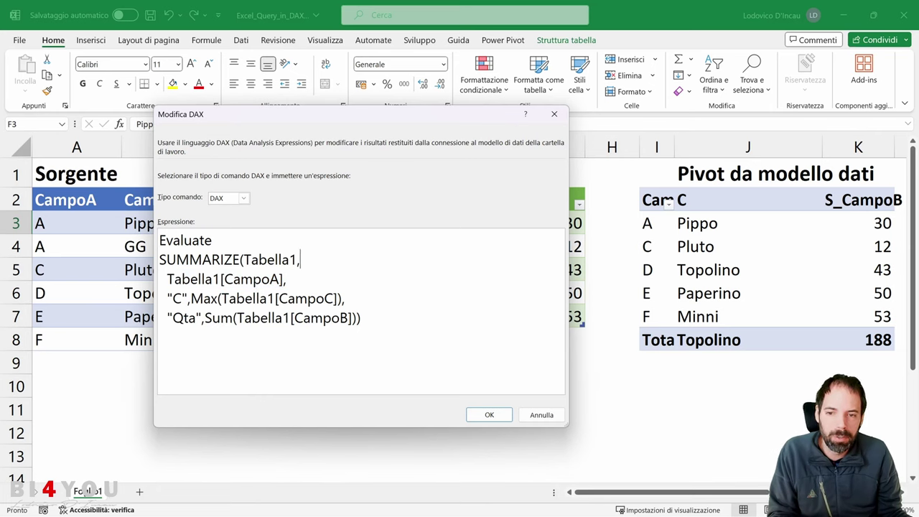
pyautogui.press('Down')
pyautogui.press('Up')
pyautogui.press('Down')
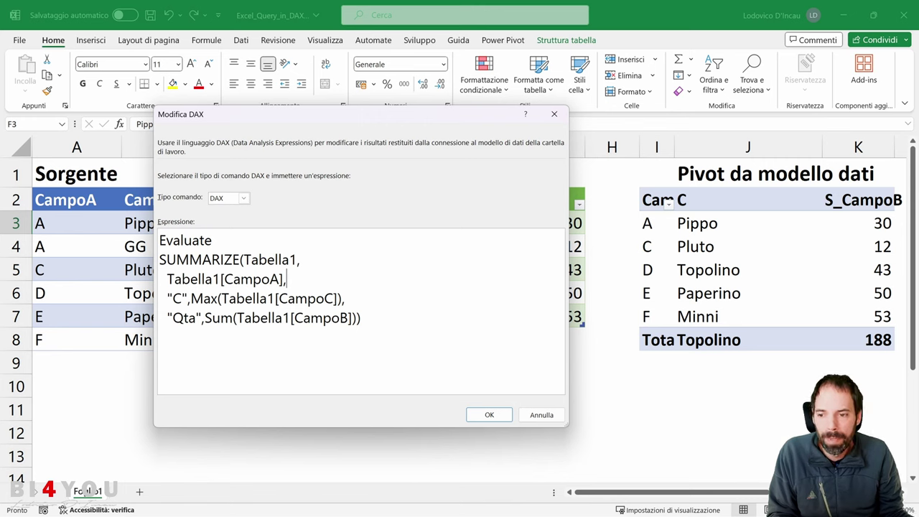
pyautogui.click(159, 336)
pyautogui.moveTo(167, 298); pyautogui.dragTo(333, 298)
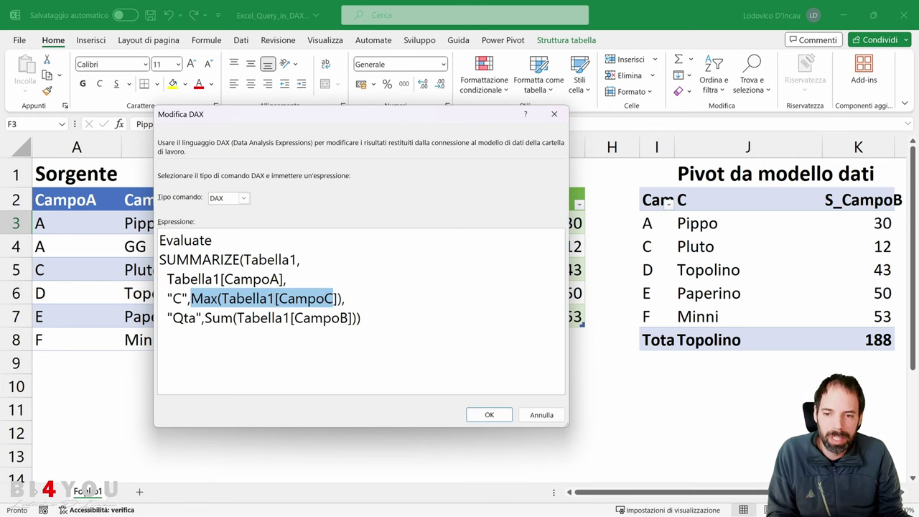
pyautogui.click(345, 298)
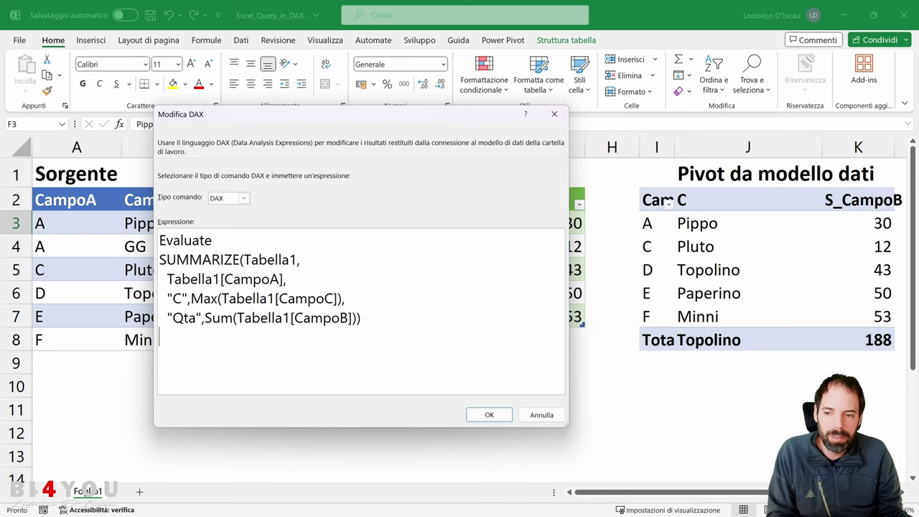
pyautogui.moveTo(167, 318); pyautogui.dragTo(153, 262)
pyautogui.click(160, 338)
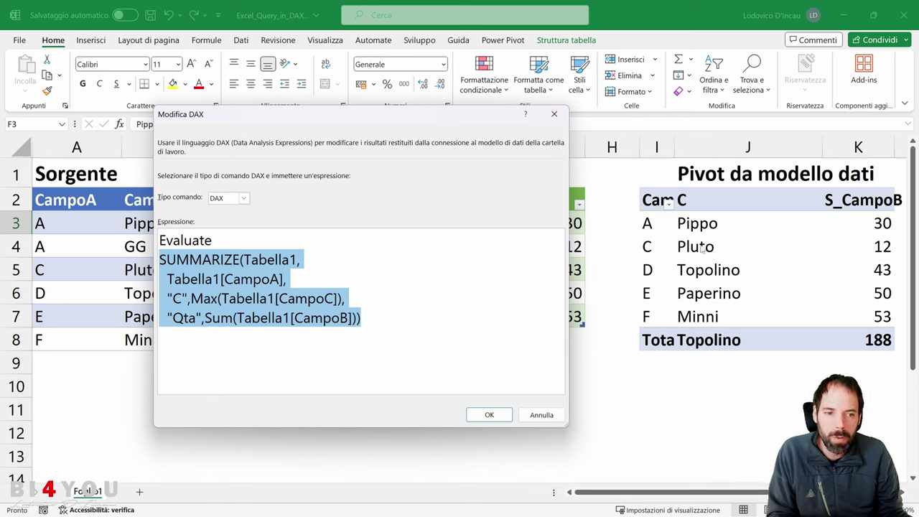
pyautogui.click(286, 280)
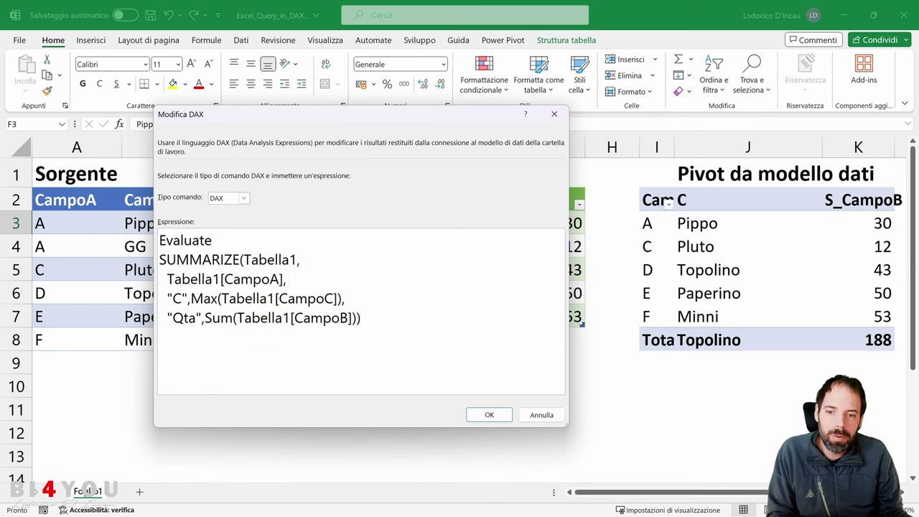
pyautogui.moveTo(361, 318); pyautogui.dragTo(148, 254)
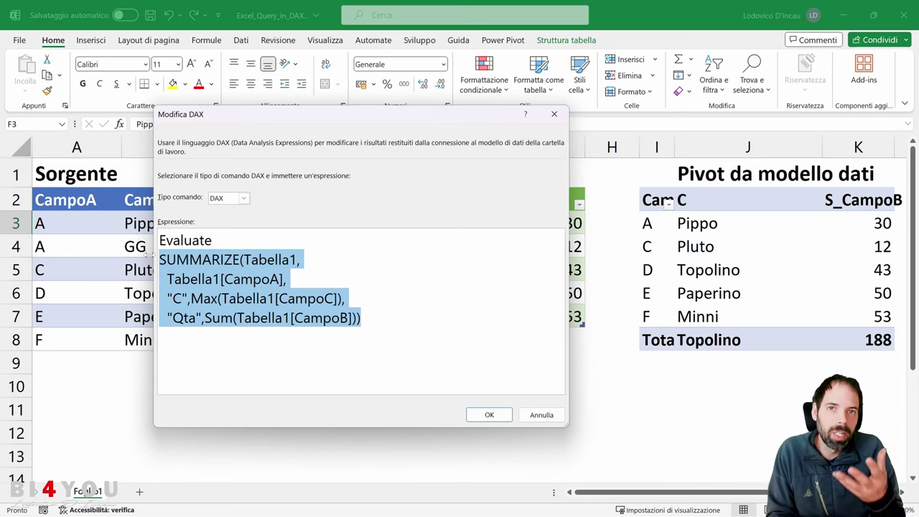
pyautogui.click(204, 240)
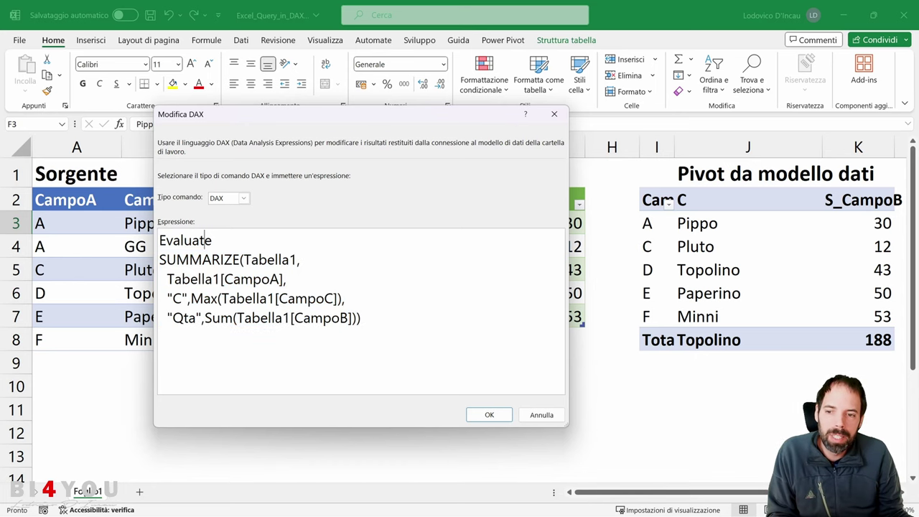
# Step: Select the SUMMARIZE part after Evaluate, leaving the caret at the expression's end
pyautogui.doubleClick(204, 240)
pyautogui.press('Right')
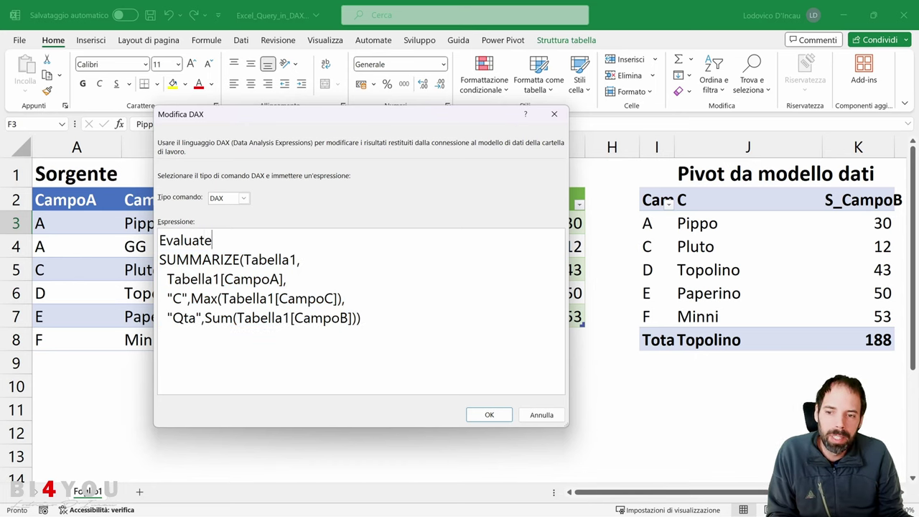
pyautogui.hotkey('shift', 'Left')
pyautogui.hotkey('shift', 'Left')
pyautogui.hotkey('shift', 'Left')
pyautogui.hotkey('shift', 'Left')
pyautogui.hotkey('shift', 'Left')
pyautogui.hotkey('shift', 'Left')
pyautogui.hotkey('shift', 'Left')
pyautogui.hotkey('shift', 'Left')
pyautogui.press('Right')
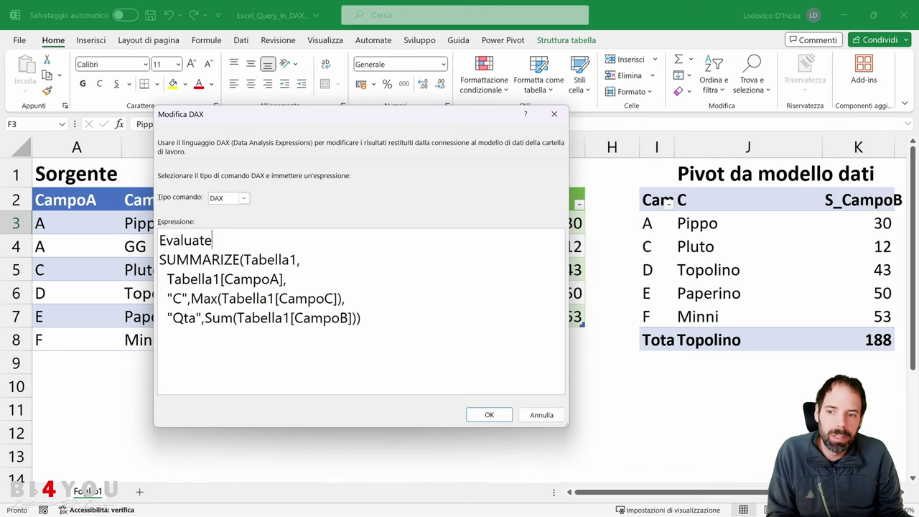
pyautogui.press('Right')
pyautogui.hotkey('shift', 'Down')
pyautogui.hotkey('shift', 'Down')
pyautogui.hotkey('shift', 'Down')
pyautogui.hotkey('shift', 'End')
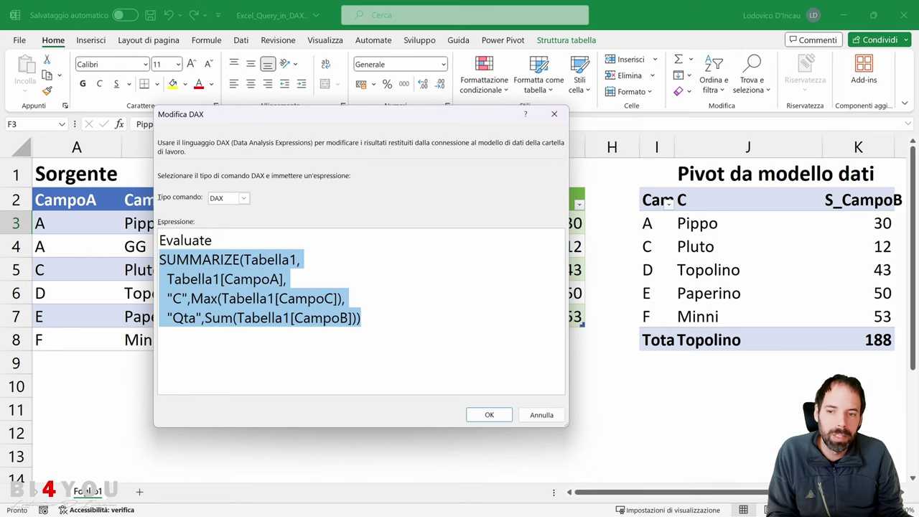
pyautogui.press('Right')
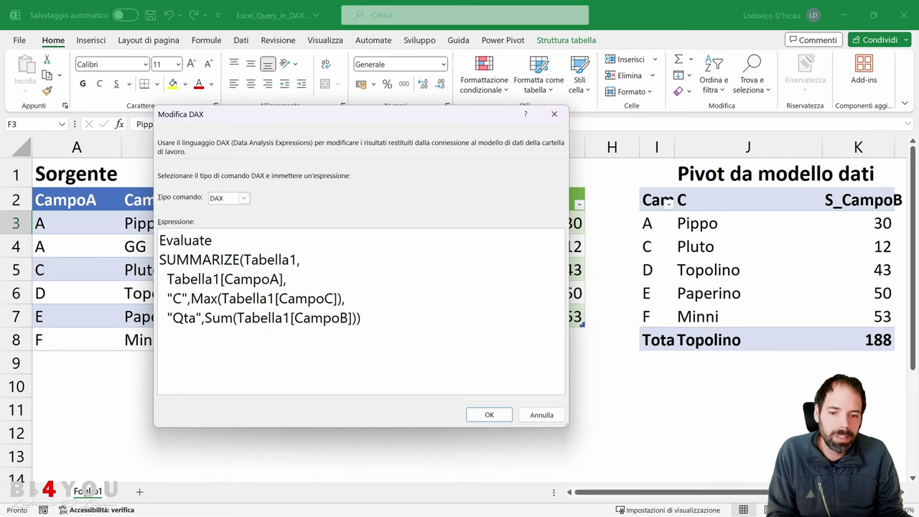
# Step: Apply the query, then remove the "C" column line from its DAX expression
pyautogui.click(489, 415)
pyautogui.click(424, 275)
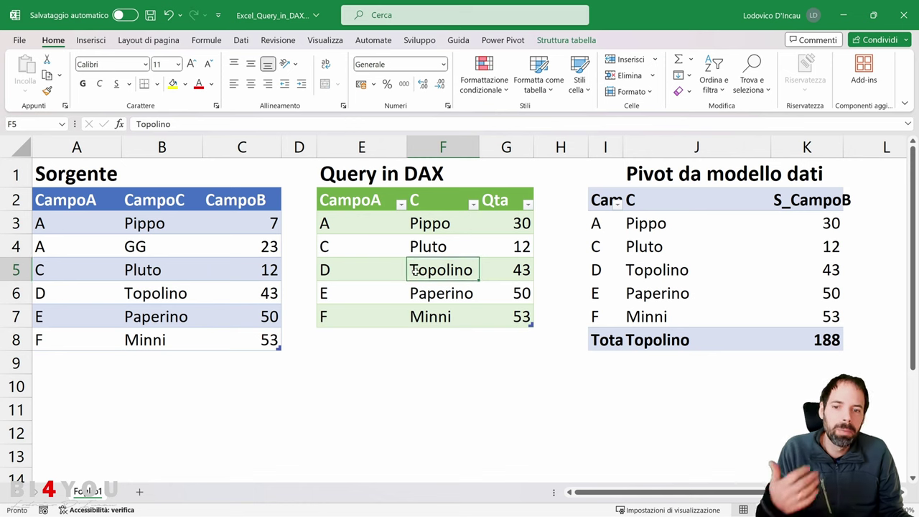
pyautogui.rightClick(435, 228)
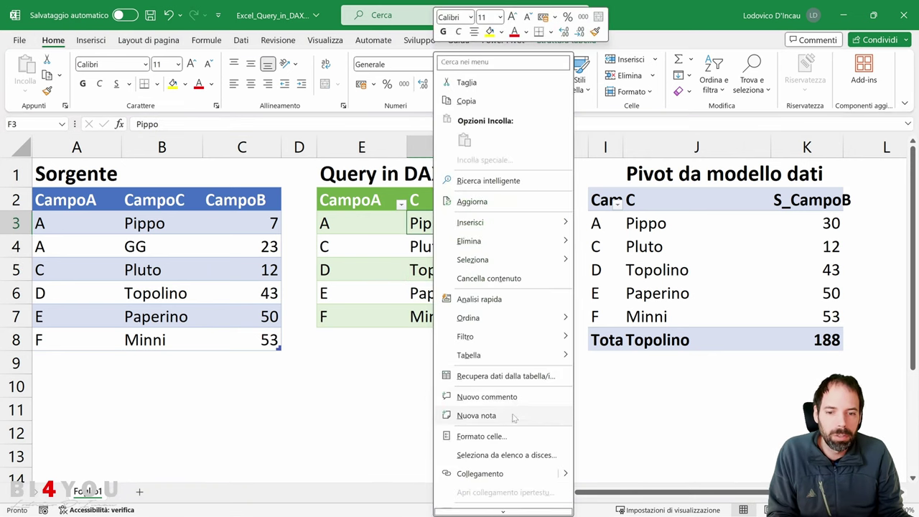
pyautogui.moveTo(509, 355)
pyautogui.click(638, 434)
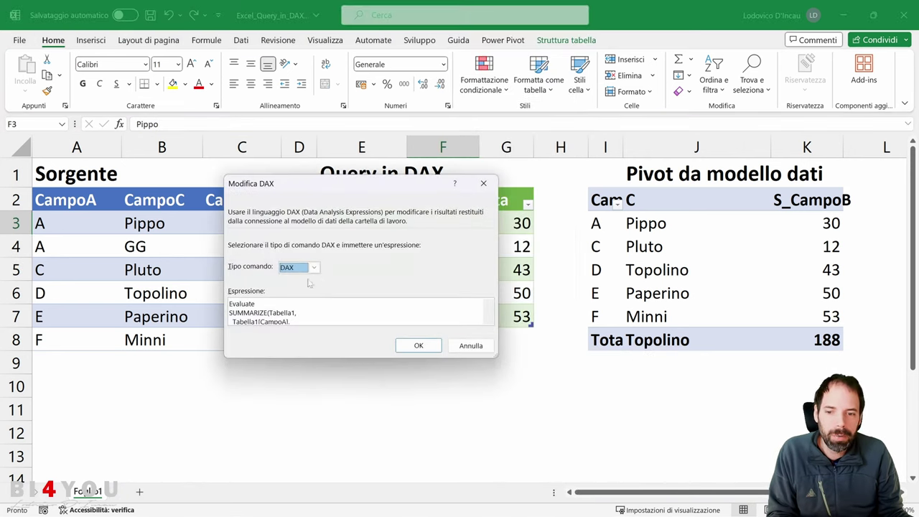
pyautogui.moveTo(497, 357); pyautogui.dragTo(615, 454)
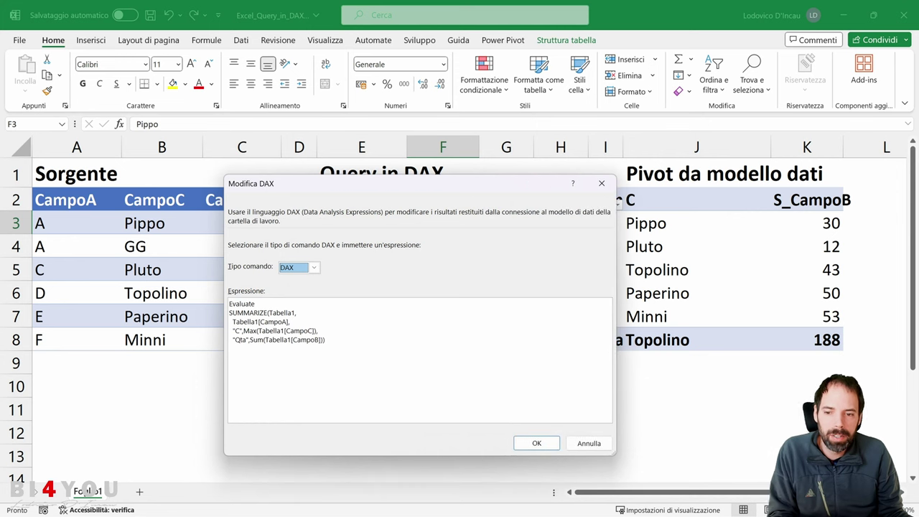
pyautogui.moveTo(319, 330); pyautogui.dragTo(229, 330)
pyautogui.press('BackSpace')
pyautogui.press('BackSpace')
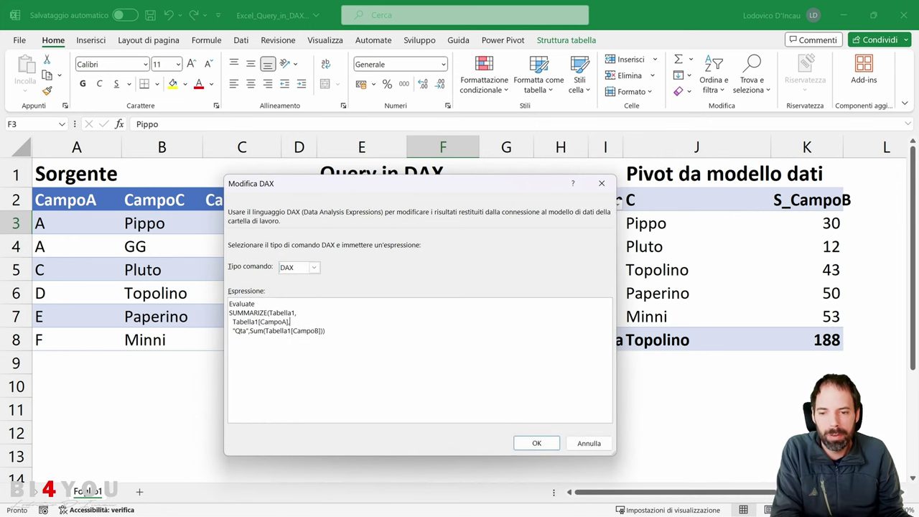
pyautogui.click(536, 443)
pyautogui.press('Return')
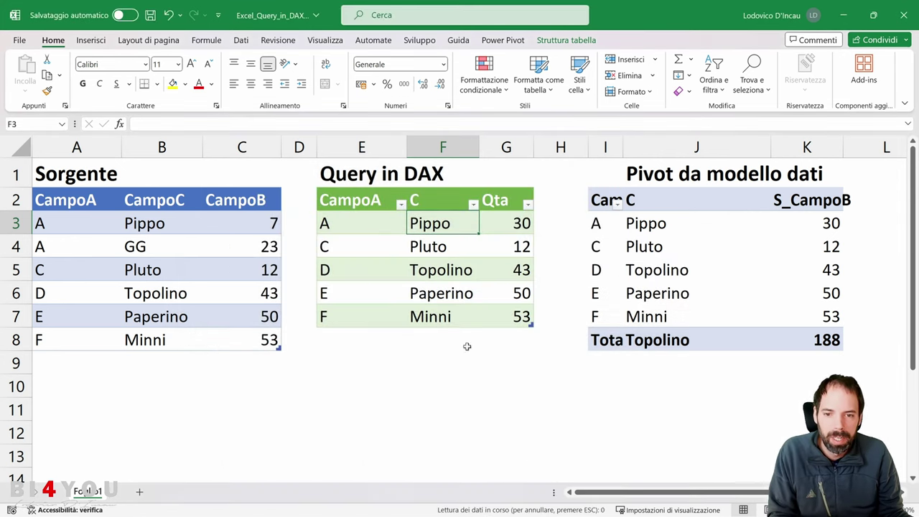
# Step: Cut the Query in DAX table and paste it at E9
pyautogui.click(351, 203)
pyautogui.hotkey('ctrl', 'a')
pyautogui.hotkey('ctrl', 'x')
pyautogui.click(352, 363)
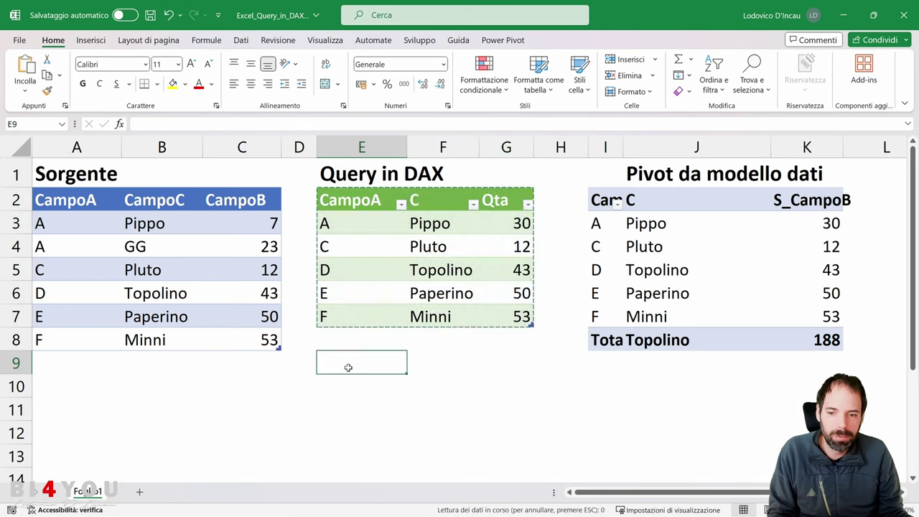
pyautogui.hotkey('ctrl', 'v')
# Step: Re-apply the DAX query on the moved table and refresh its data
pyautogui.rightClick(379, 397)
pyautogui.click(359, 386)
pyautogui.rightClick(382, 387)
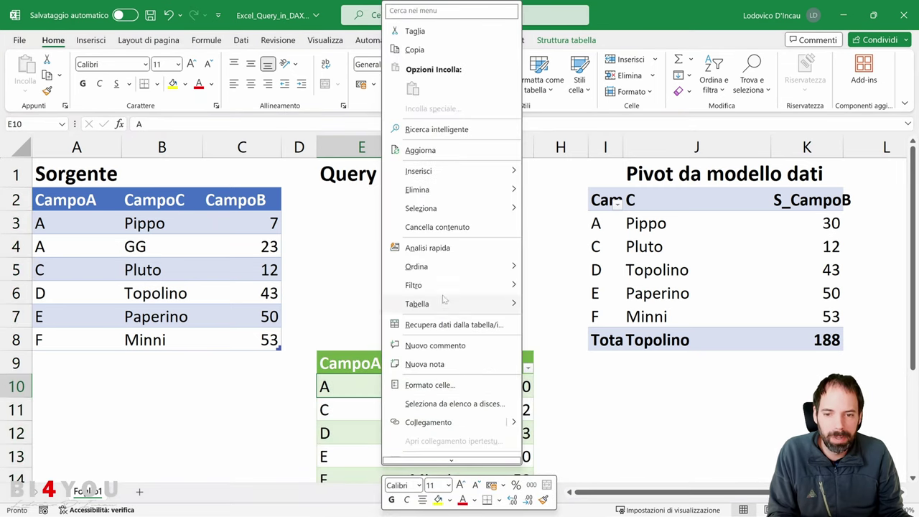
pyautogui.moveTo(460, 303)
pyautogui.click(553, 379)
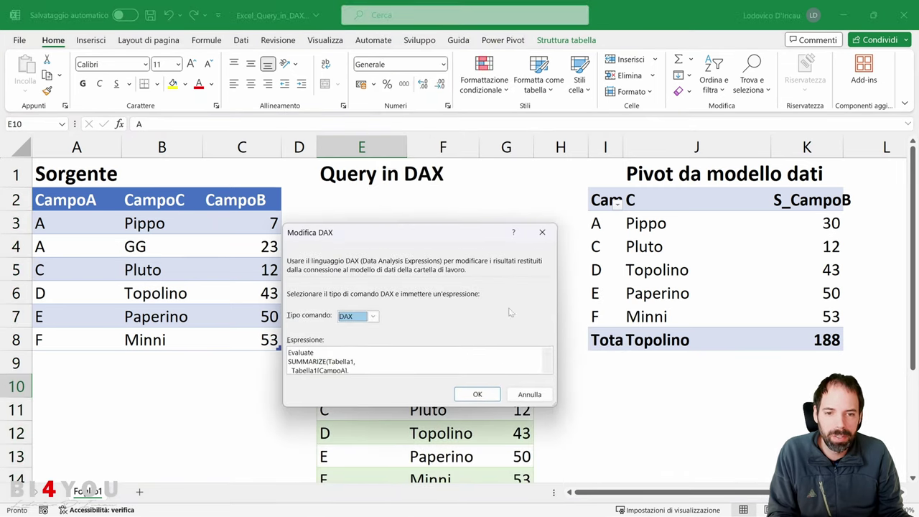
pyautogui.scroll(-1, 419, 360)
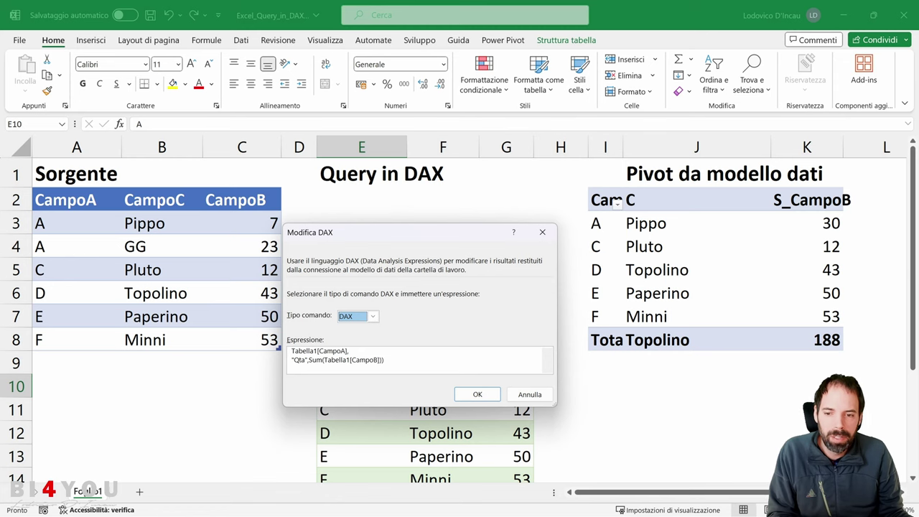
pyautogui.scroll(1, 420, 360)
pyautogui.click(466, 394)
pyautogui.rightClick(447, 395)
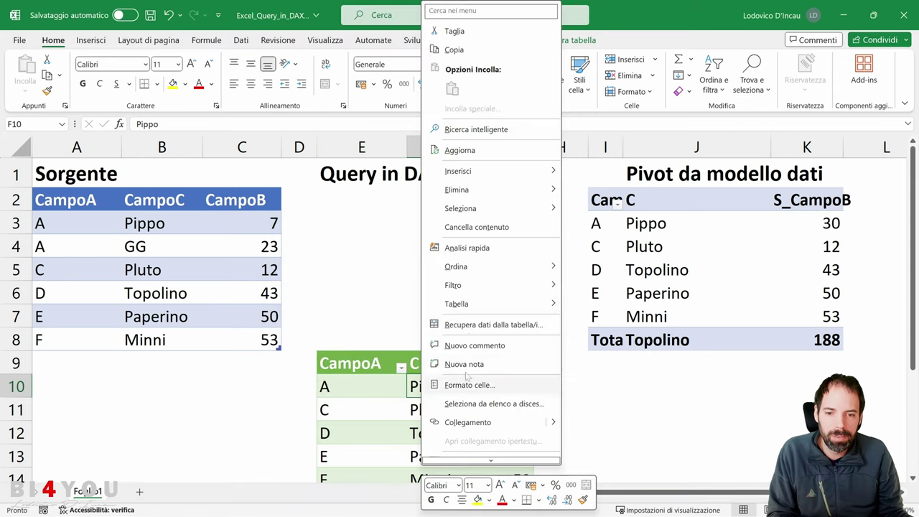
pyautogui.click(445, 151)
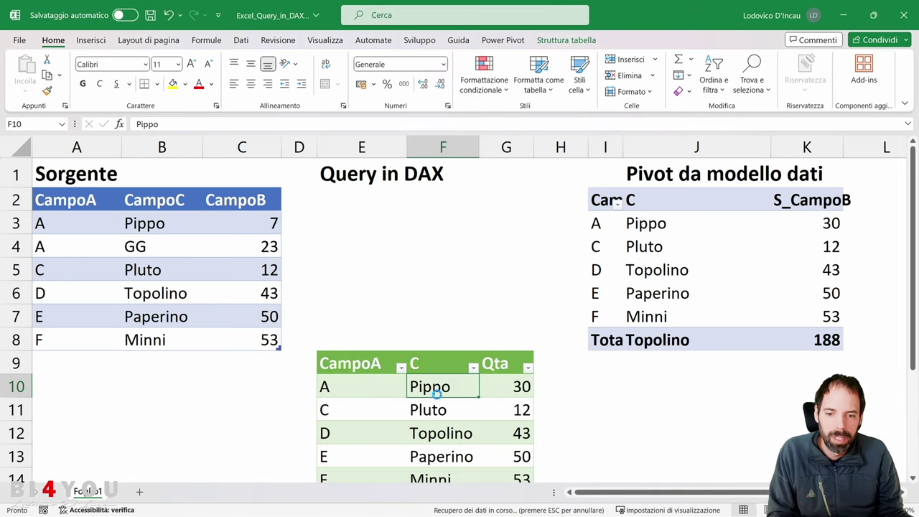
# Step: Cut the data-model pivot and paste it at E17 below the query table
pyautogui.scroll(-2, 407, 412)
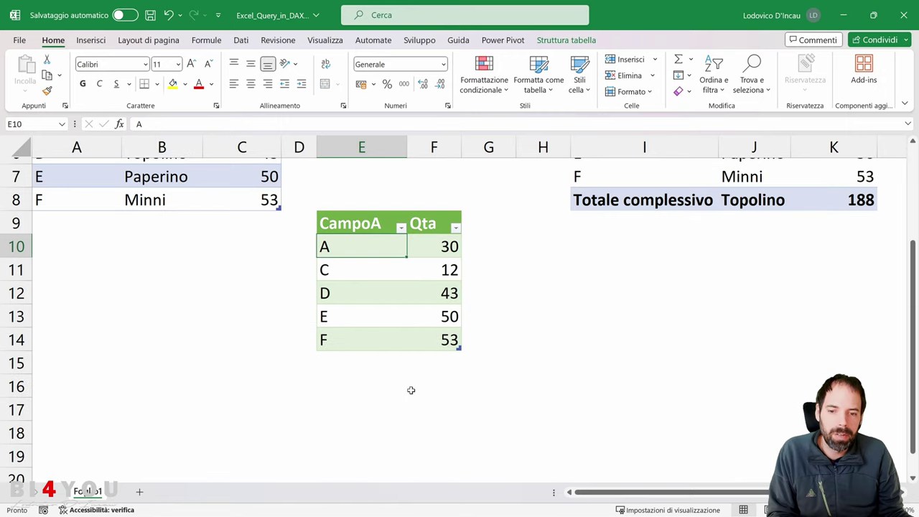
pyautogui.scroll(2, 449, 286)
pyautogui.click(677, 232)
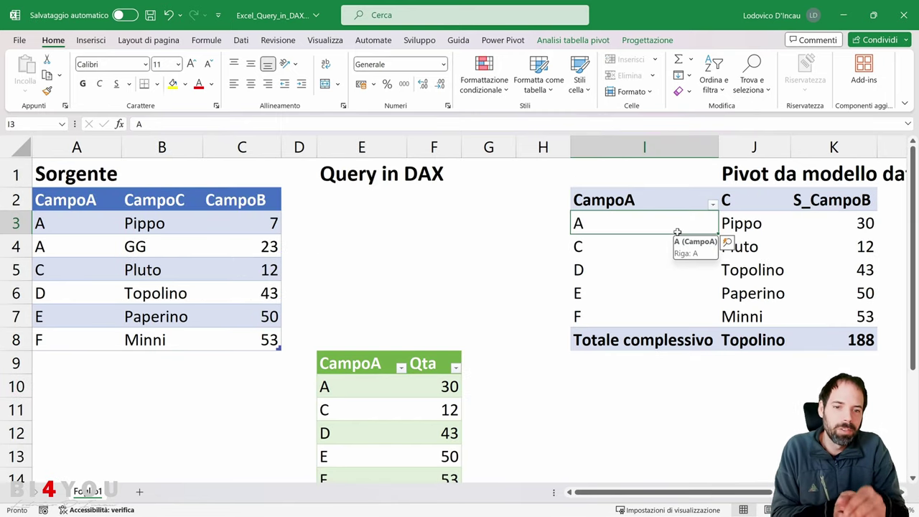
pyautogui.click(656, 202)
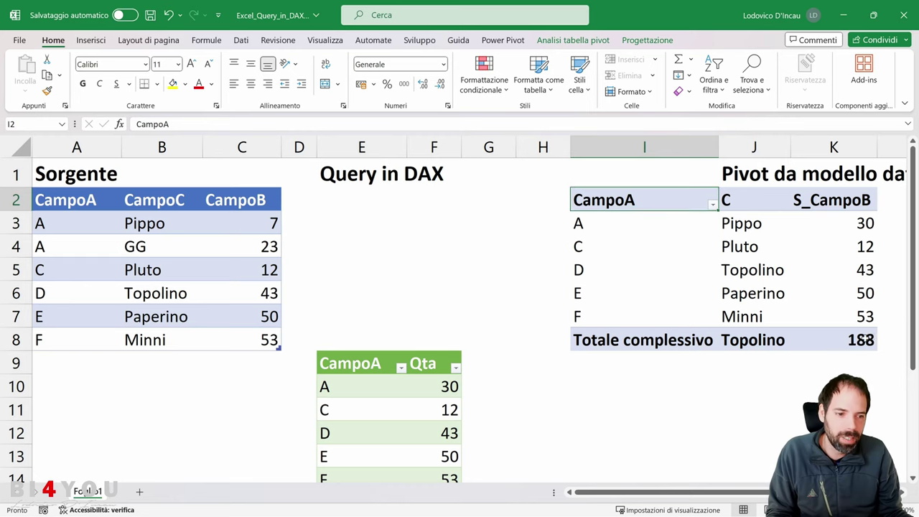
pyautogui.hotkey('ctrl', 'a')
pyautogui.hotkey('ctrl', 'x')
pyautogui.scroll(-3, 322, 306)
pyautogui.click(328, 337)
pyautogui.hotkey('ctrl', 'v')
# Step: Delete the Qta line from the query's DAX so it returns only CampoA
pyautogui.scroll(2, 356, 334)
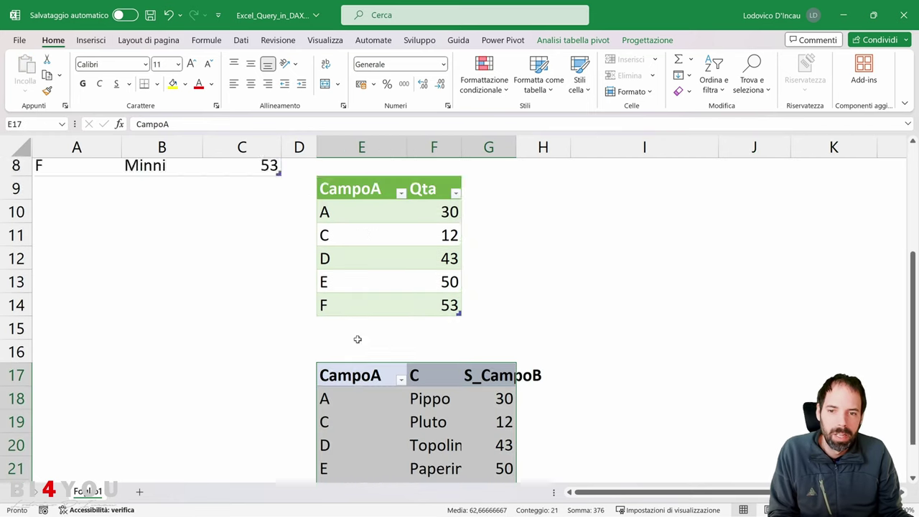
pyautogui.click(371, 318)
pyautogui.rightClick(370, 318)
pyautogui.moveTo(438, 304)
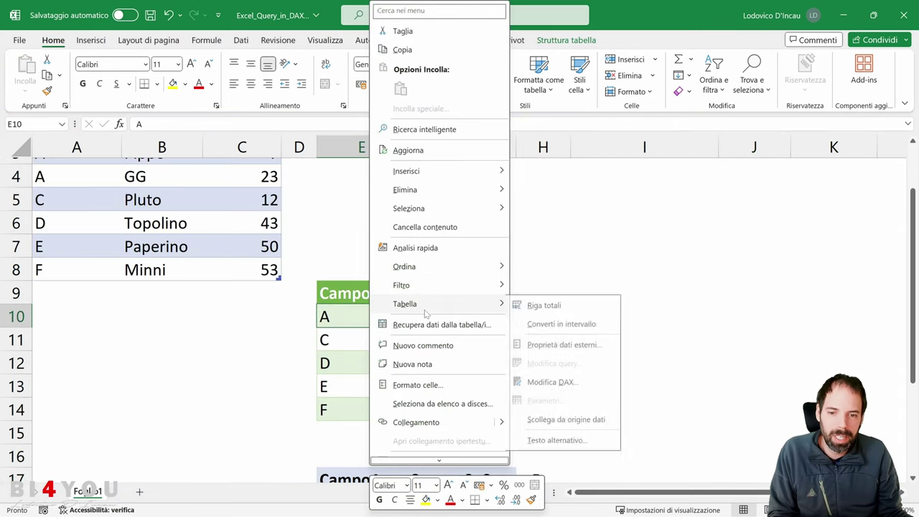
pyautogui.click(568, 384)
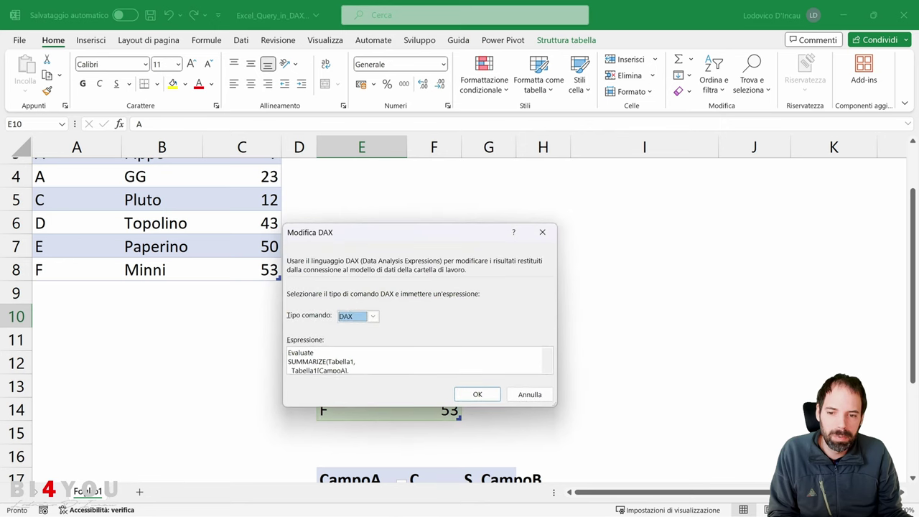
pyautogui.press('Tab')
pyautogui.press('Down')
pyautogui.press('Down')
pyautogui.press('Down')
pyautogui.hotkey('shift', 'Home')
pyautogui.hotkey('shift', 'Left')
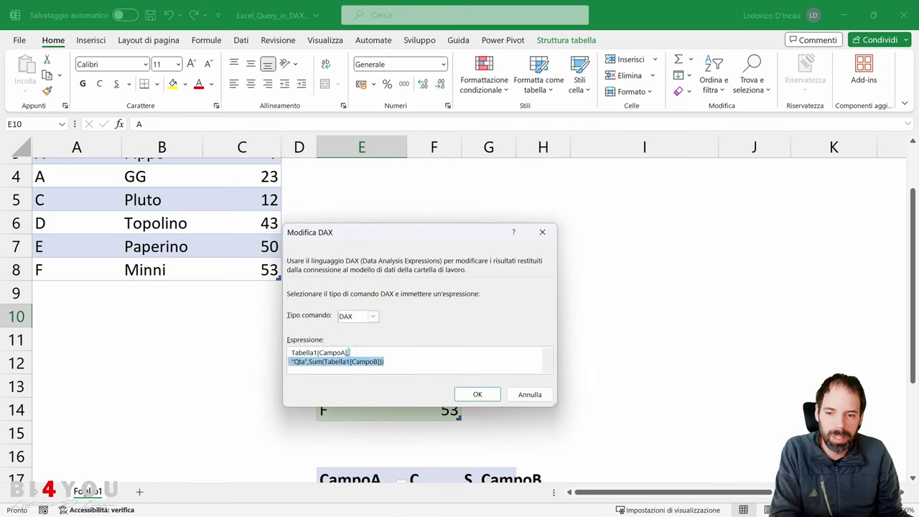
pyautogui.press('BackSpace')
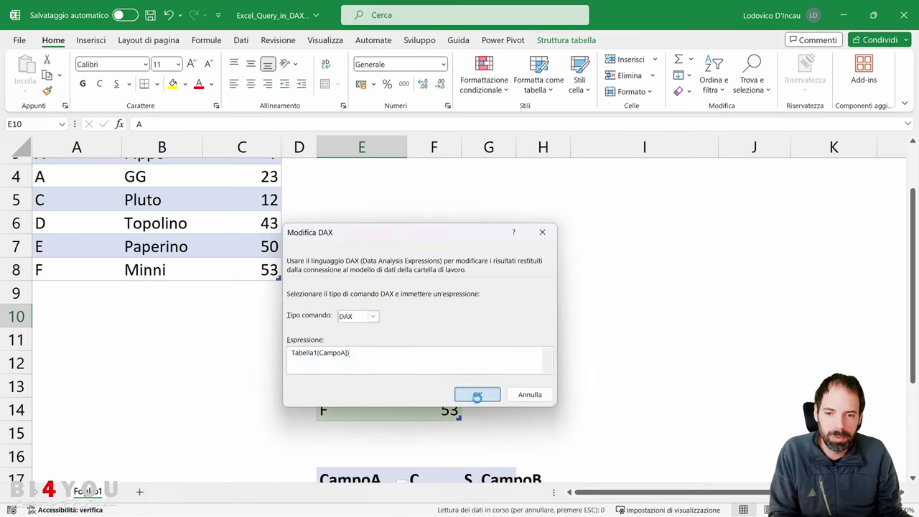
pyautogui.click(477, 394)
pyautogui.scroll(-2, 373, 359)
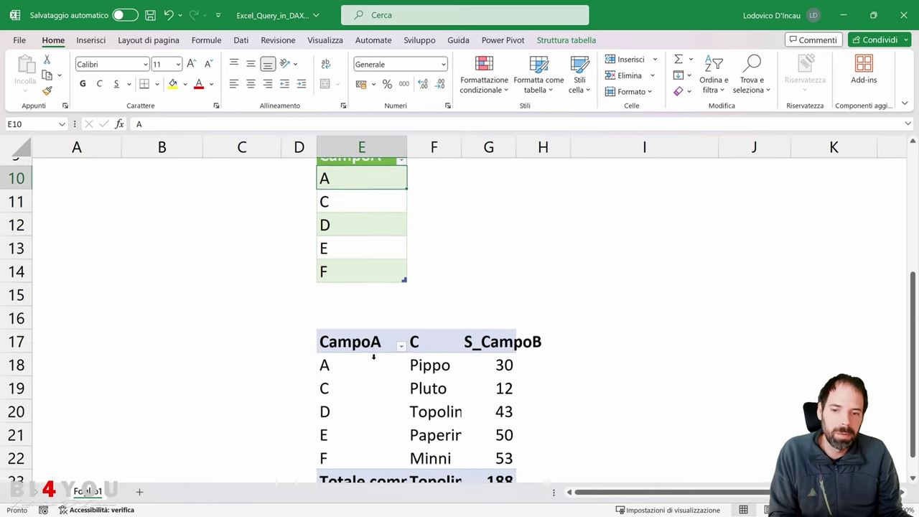
pyautogui.click(555, 188)
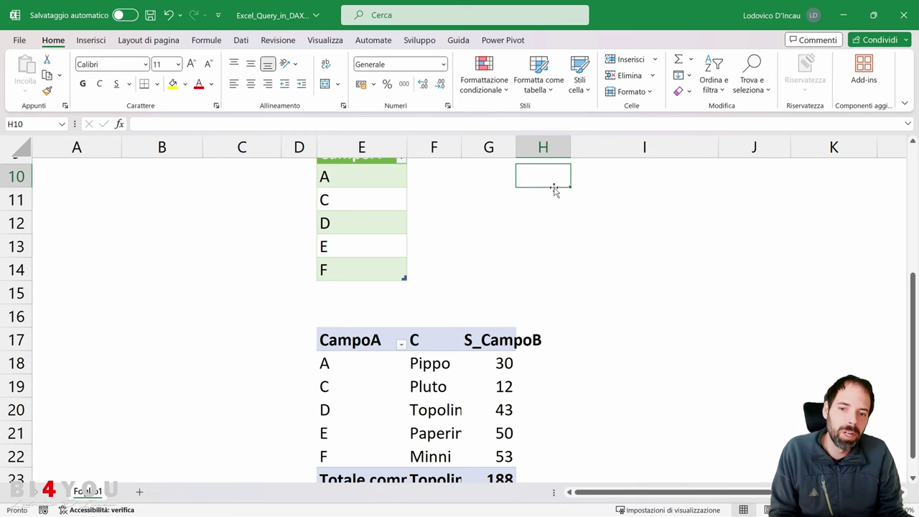
# Step: Check the workbook's existing connections under Dati, then cancel
pyautogui.scroll(3, 419, 223)
pyautogui.click(433, 242)
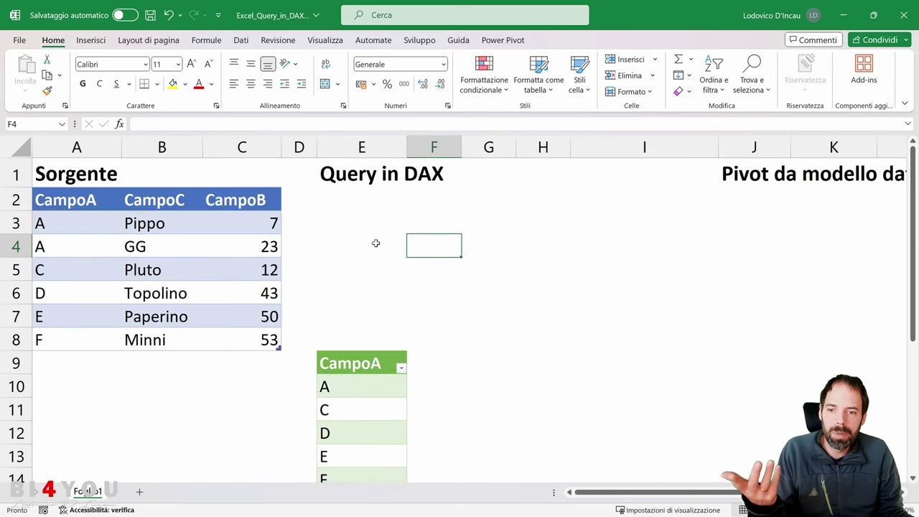
pyautogui.click(240, 41)
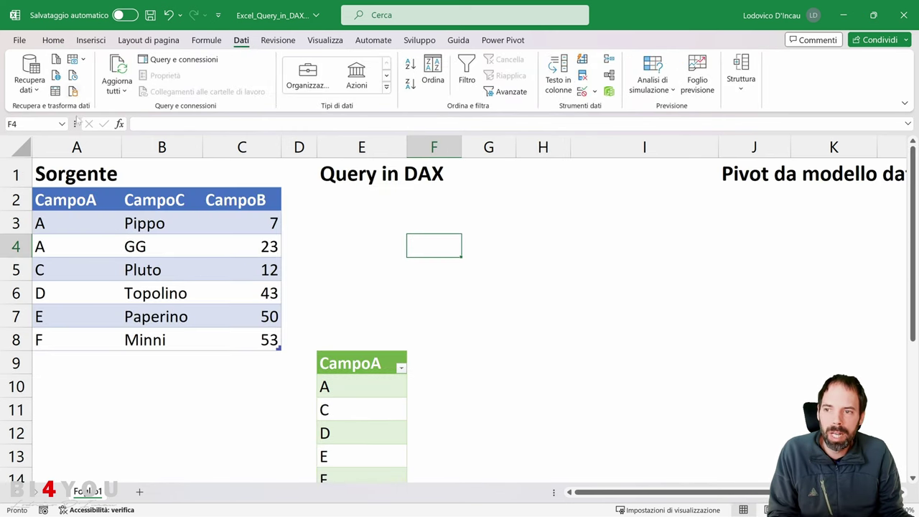
pyautogui.click(73, 91)
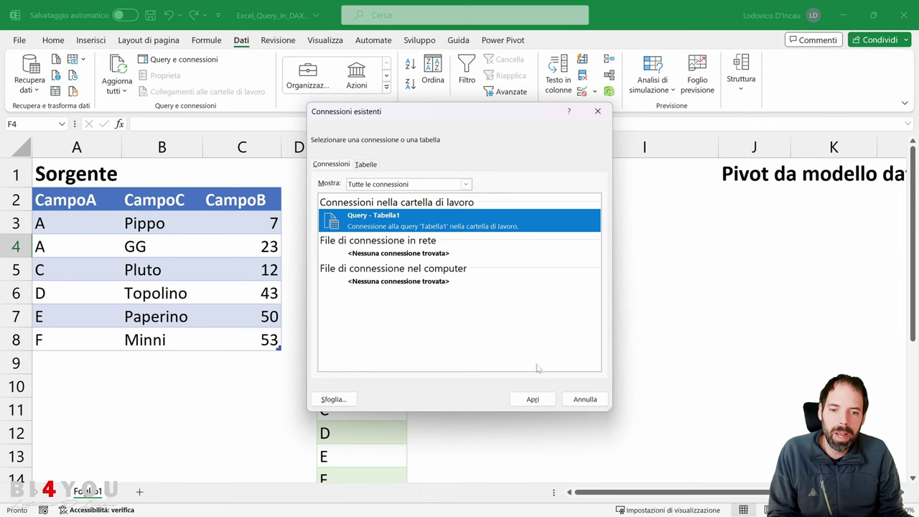
pyautogui.click(585, 399)
# Step: Reopen Modifica DAX for the E10 query table, keeping DAX as Tipo comando
pyautogui.rightClick(388, 387)
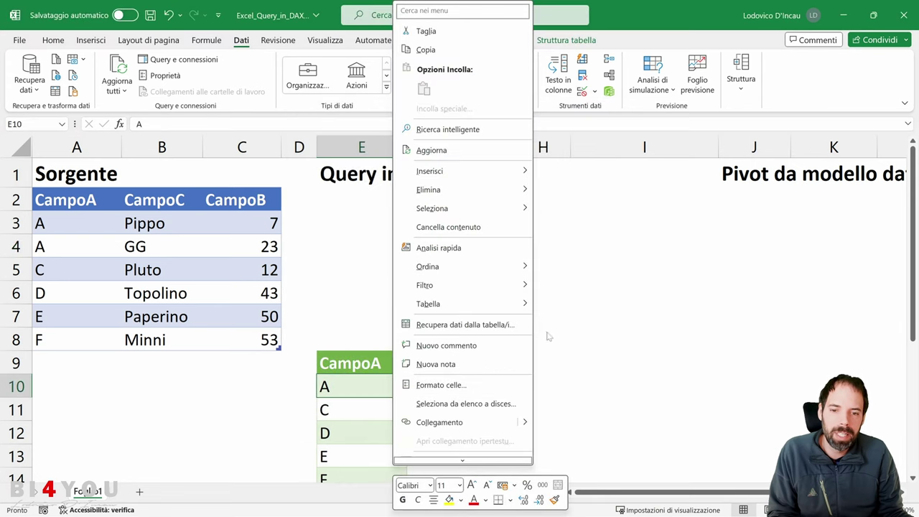
pyautogui.moveTo(503, 304)
pyautogui.click(601, 379)
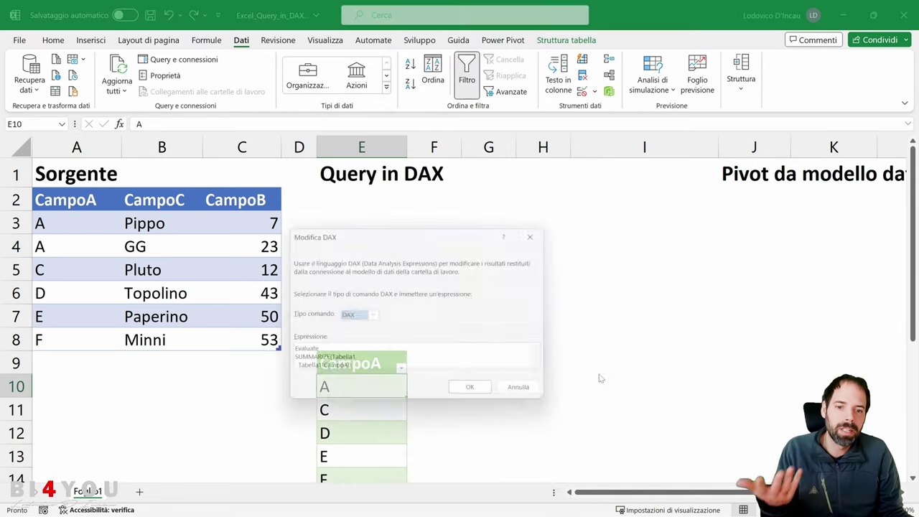
pyautogui.click(369, 316)
pyautogui.click(353, 338)
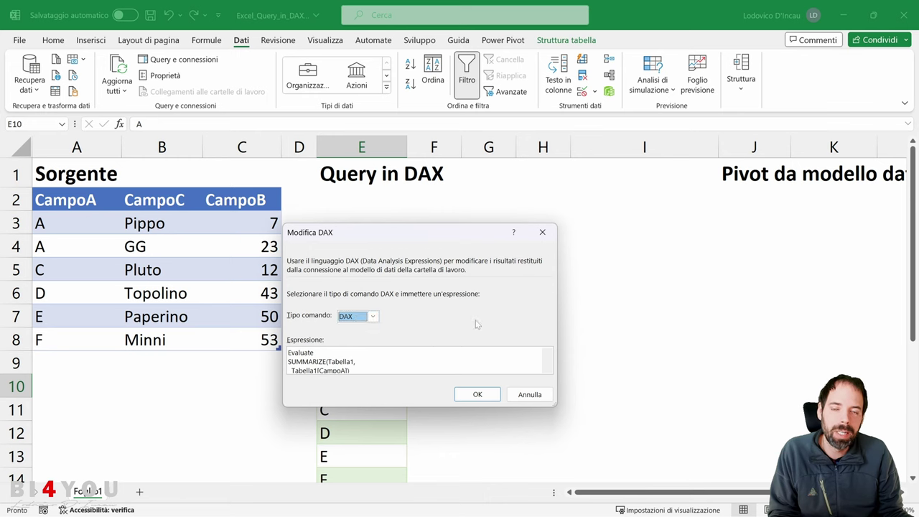